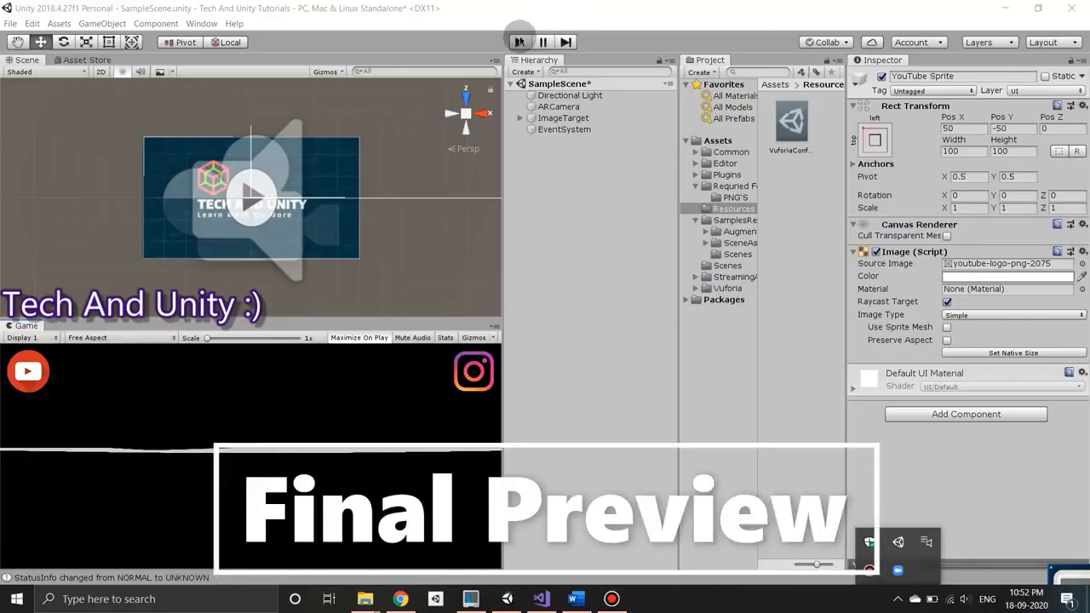
- Look over the channel's Google Sites, Instagram and YouTube pages, ending on the suggestions Google Form
{"action": "left_click", "coordinate": [520, 42]}
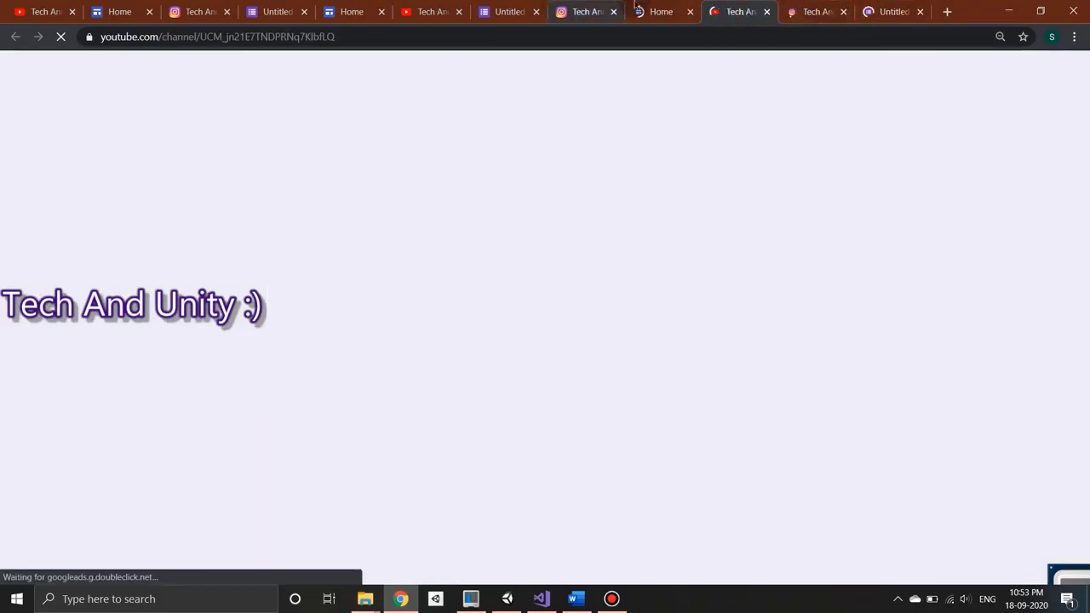
{"action": "left_click", "coordinate": [655, 11]}
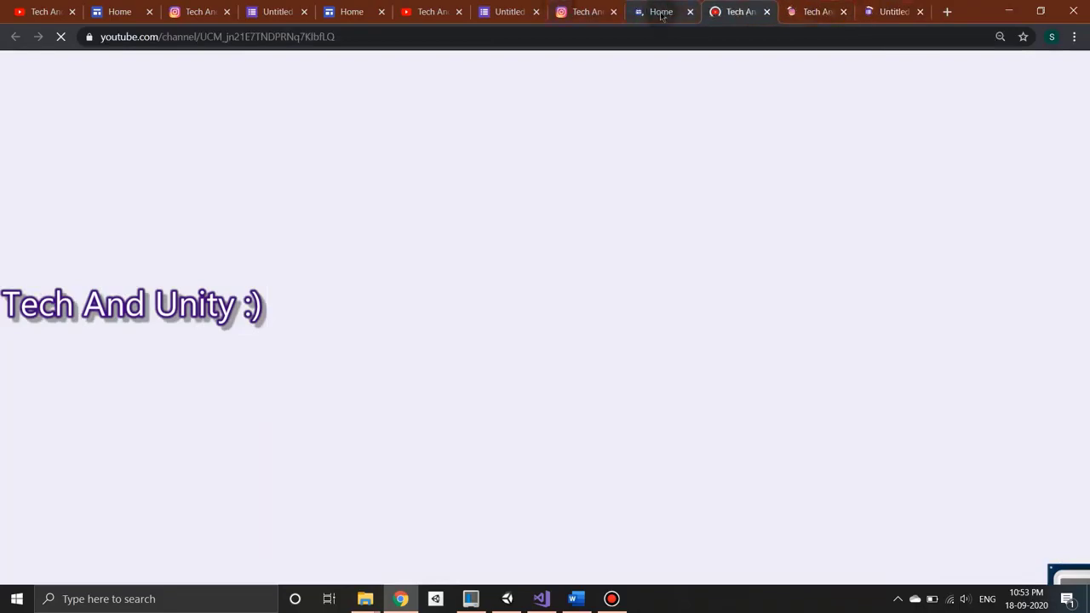
{"action": "scroll", "coordinate": [528, 225], "scroll_direction": "down", "scroll_amount": 4}
{"action": "scroll", "coordinate": [521, 290], "scroll_direction": "up", "scroll_amount": 4}
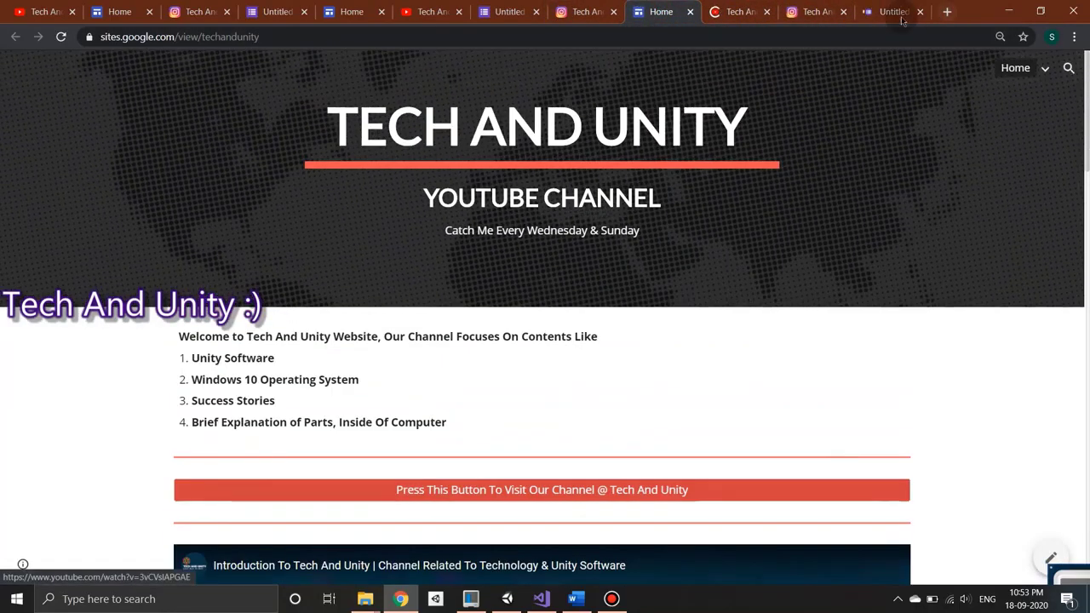
{"action": "left_click", "coordinate": [813, 11]}
{"action": "left_click", "coordinate": [739, 11]}
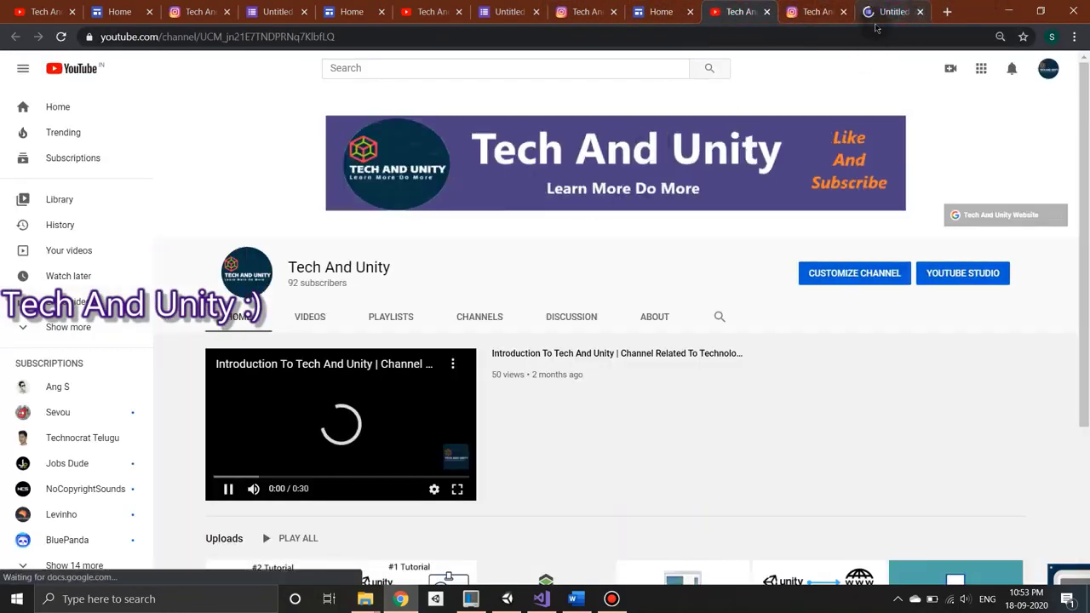
{"action": "left_click", "coordinate": [889, 11]}
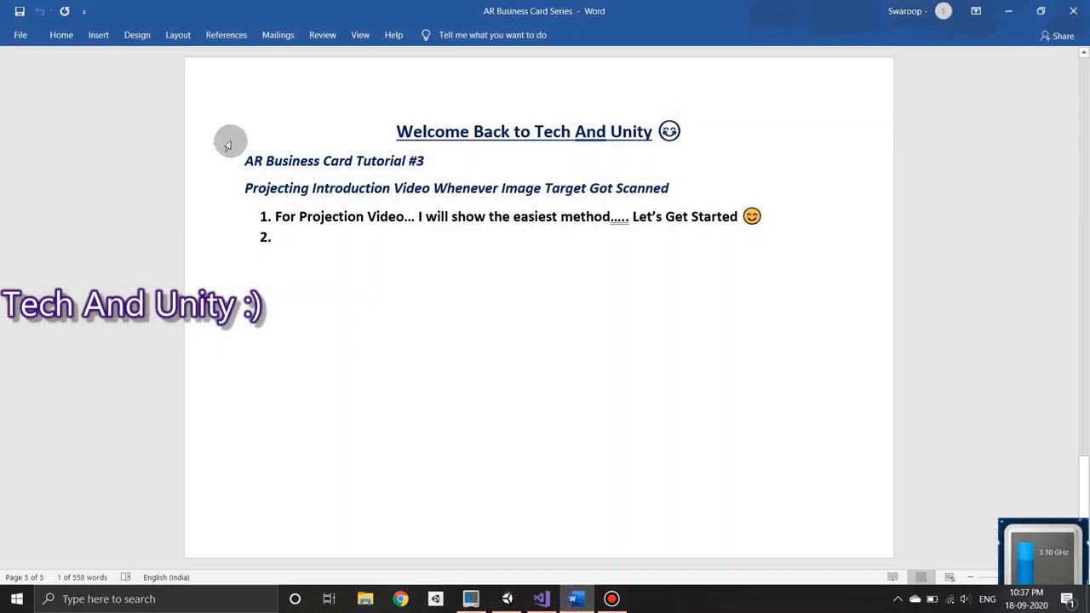
- Outdent the Word numbered list to align with the Tutorial #3 headings, then return to Unity
{"action": "mouse_move", "coordinate": [382, 132]}
{"action": "left_mouse_down"}
{"action": "mouse_move", "coordinate": [482, 129]}
{"action": "mouse_move", "coordinate": [245, 181]}
{"action": "mouse_move", "coordinate": [720, 202]}
{"action": "left_mouse_up"}
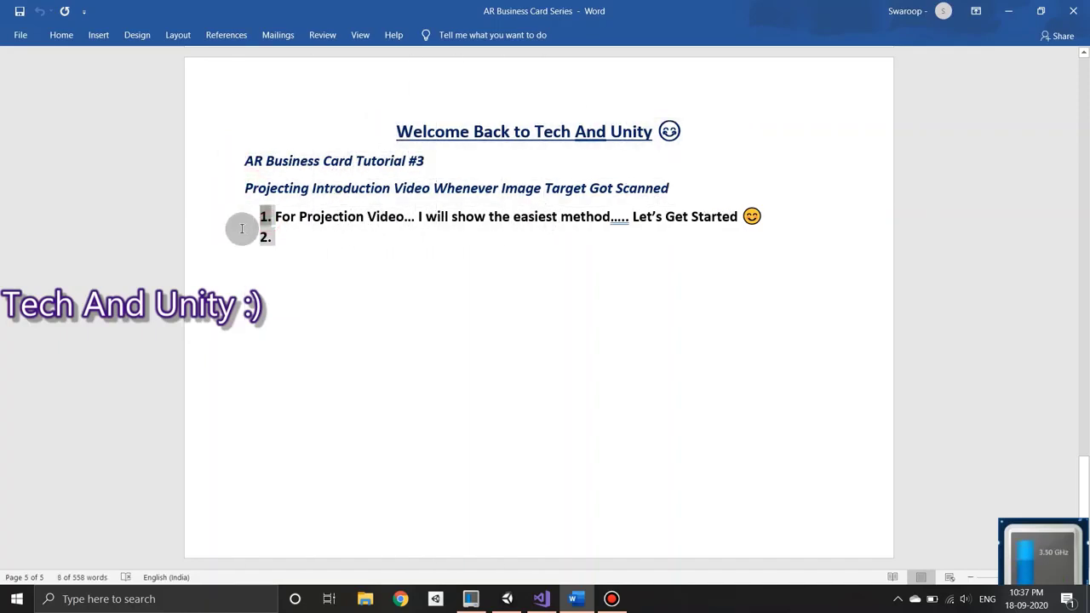
{"action": "key", "text": "shift+Tab"}
{"action": "mouse_move", "coordinate": [260, 217]}
{"action": "left_mouse_down"}
{"action": "mouse_move", "coordinate": [619, 220]}
{"action": "mouse_move", "coordinate": [540, 244]}
{"action": "left_mouse_up"}
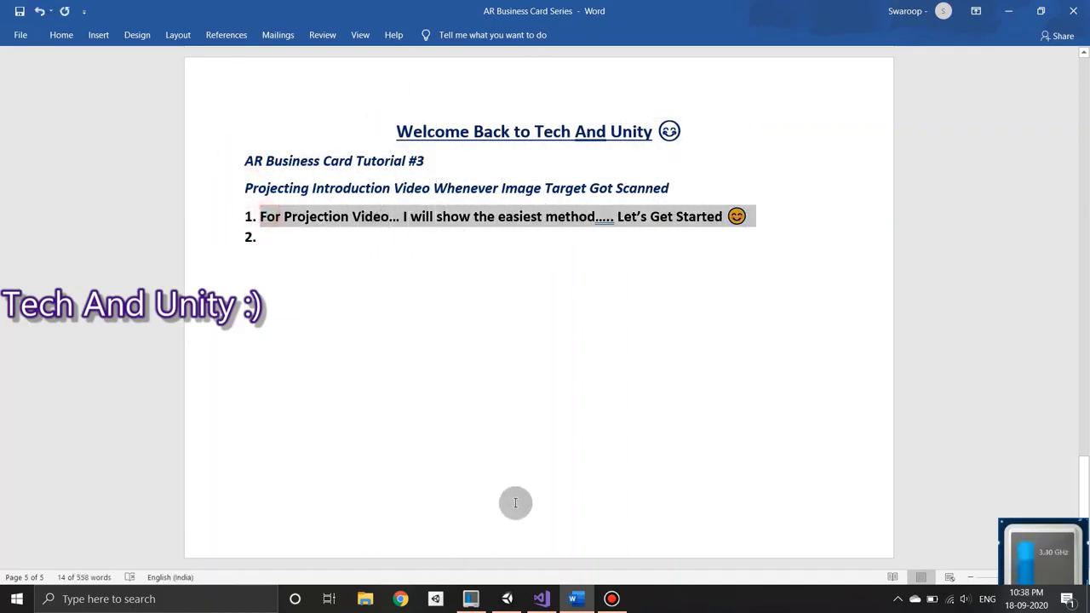
{"action": "left_click", "coordinate": [506, 598]}
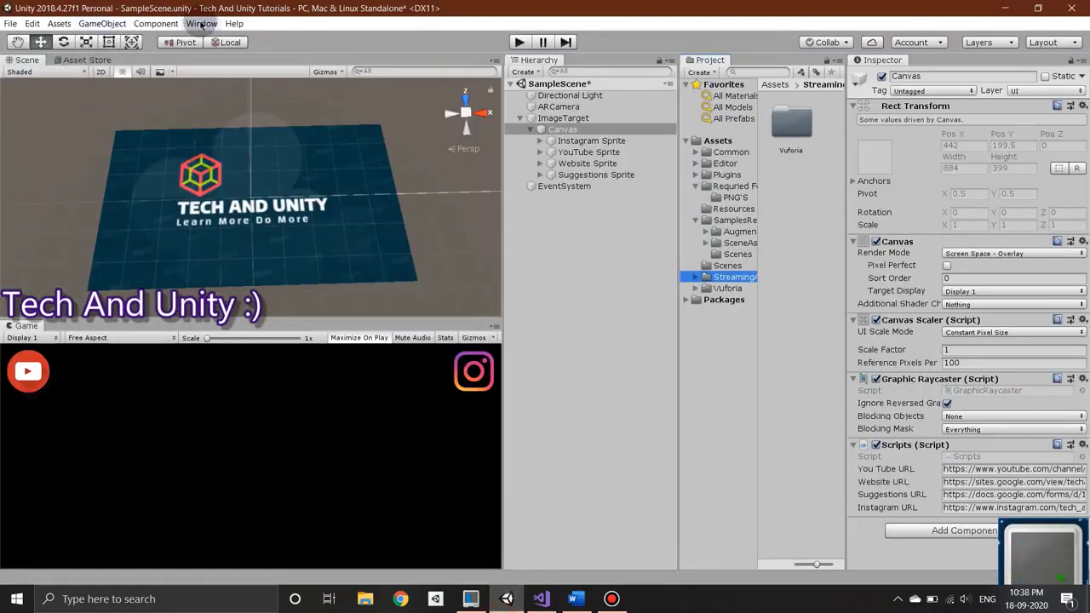
- Open the Asset Store window in Unity and maximize it
{"action": "left_click", "coordinate": [202, 23]}
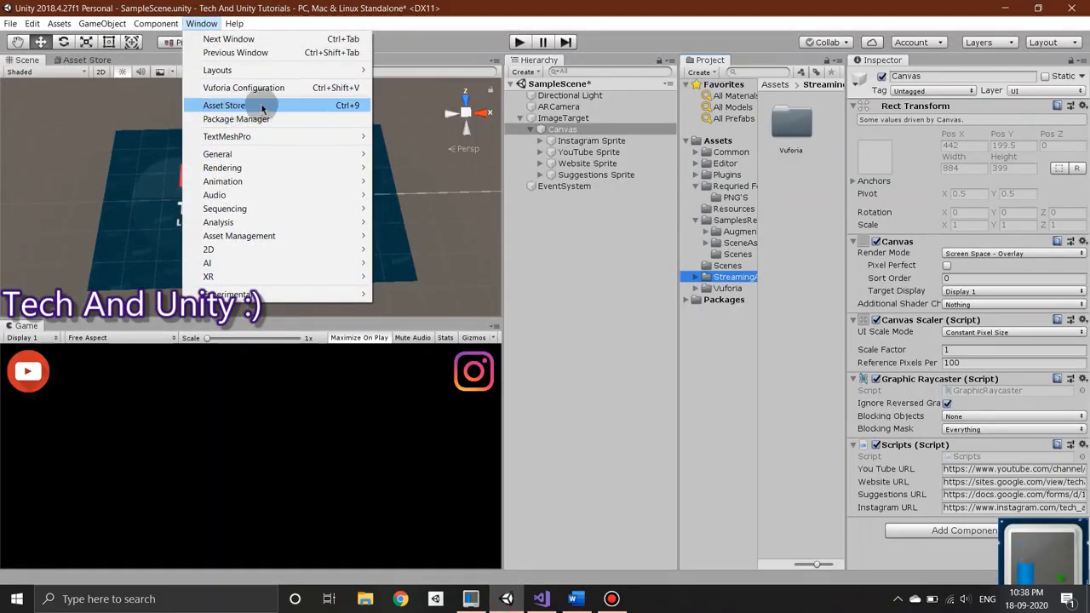
{"action": "left_click", "coordinate": [258, 105]}
{"action": "left_click", "coordinate": [495, 59]}
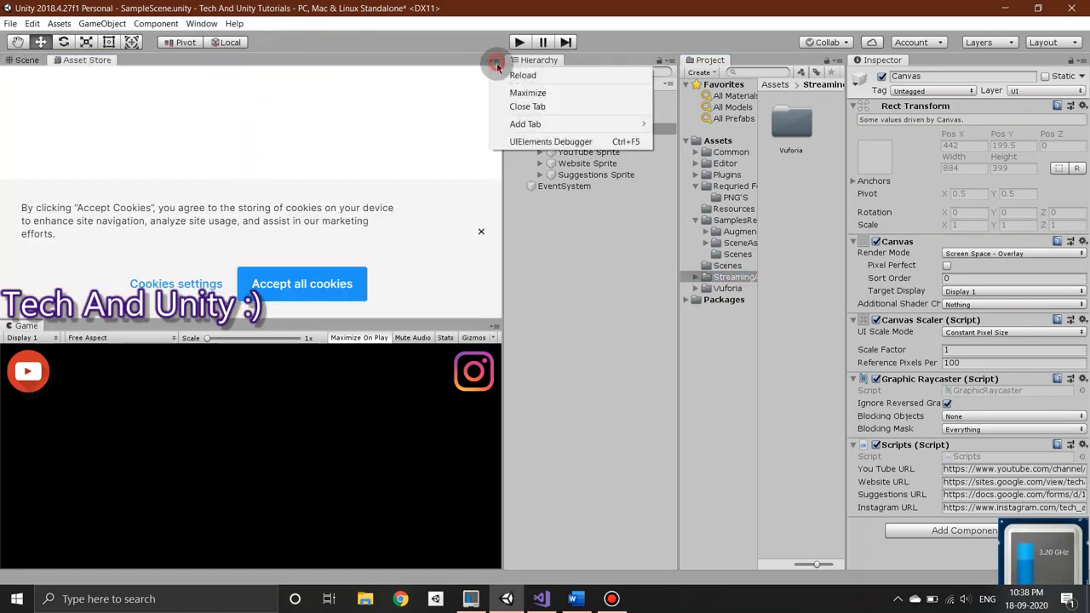
{"action": "left_click", "coordinate": [518, 90]}
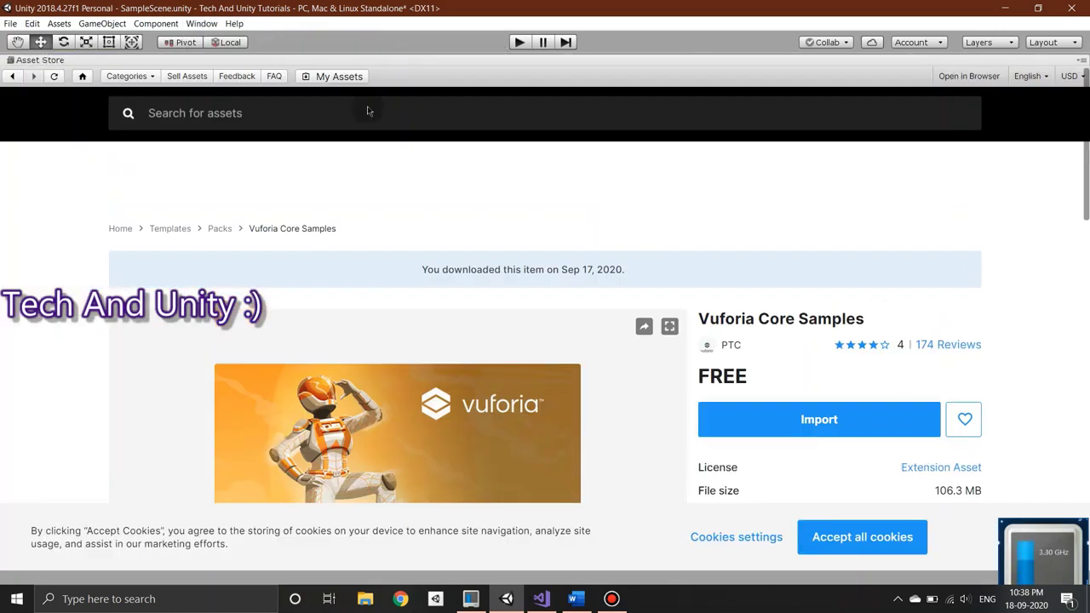
- Search the Asset Store for 'Vuforia core samples' and open the free Vuforia Core Samples page
{"action": "left_click", "coordinate": [238, 167]}
{"action": "type", "text": "Vuf"}
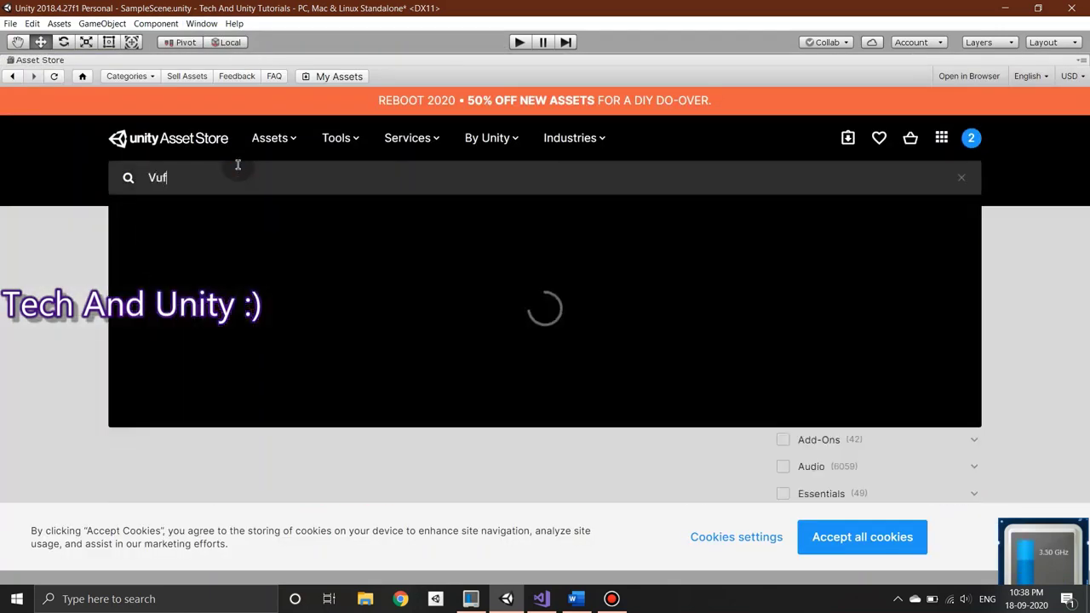
{"action": "key", "text": "BackSpace"}
{"action": "key", "text": "BackSpace"}
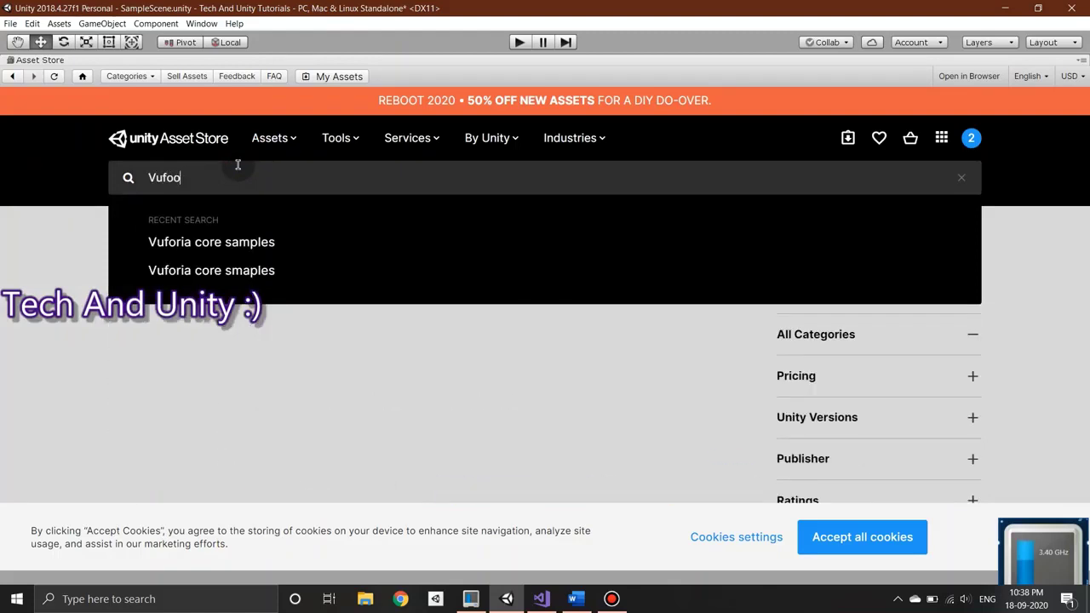
{"action": "key", "text": "BackSpace"}
{"action": "key", "text": "BackSpace"}
{"action": "key", "text": "BackSpace"}
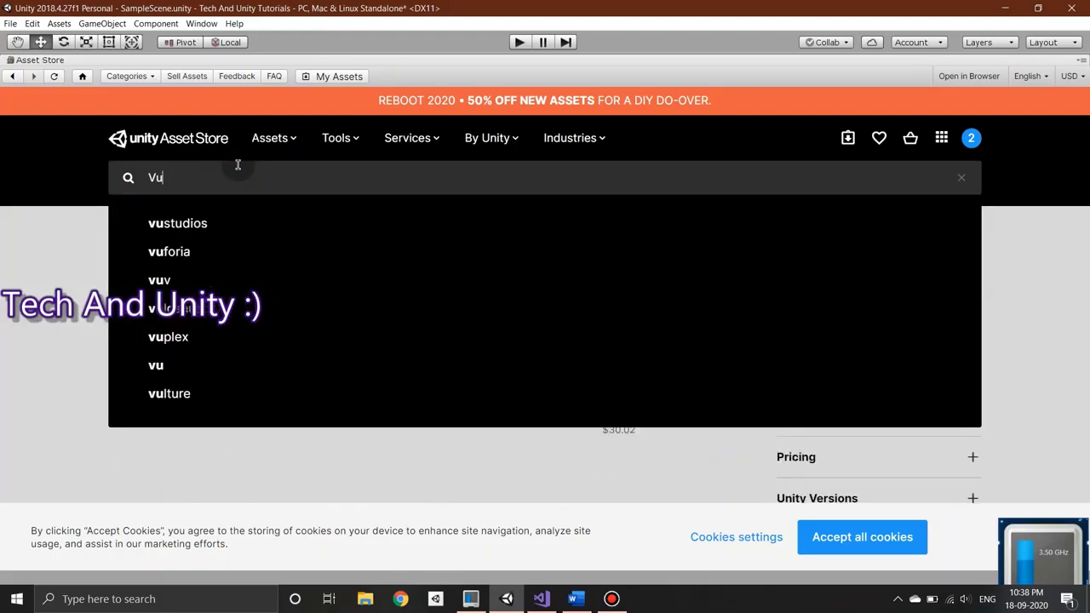
{"action": "type", "text": "foria core samples"}
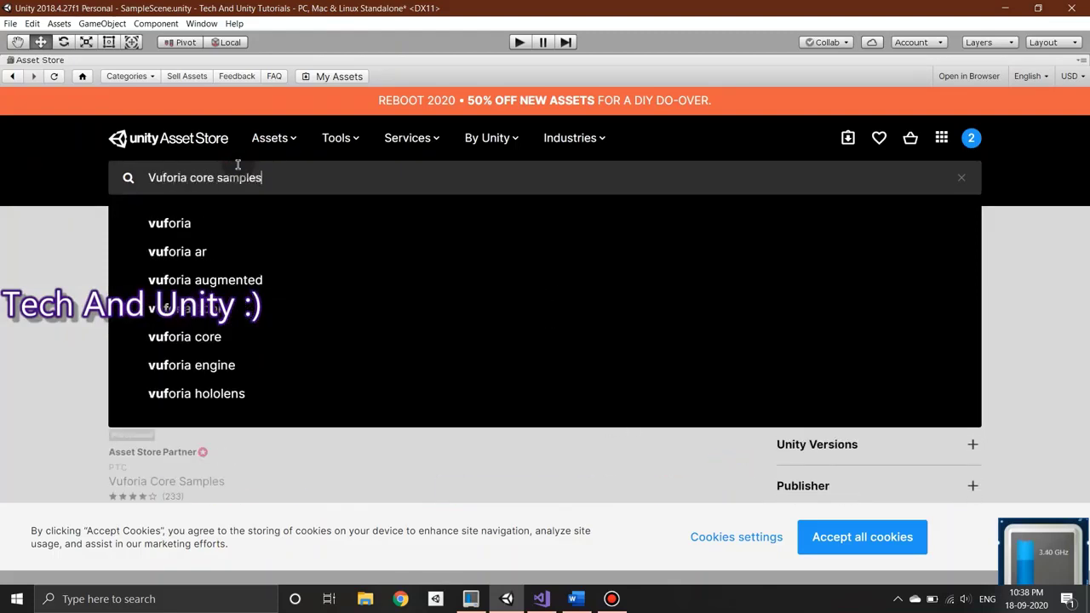
{"action": "left_click", "coordinate": [253, 242]}
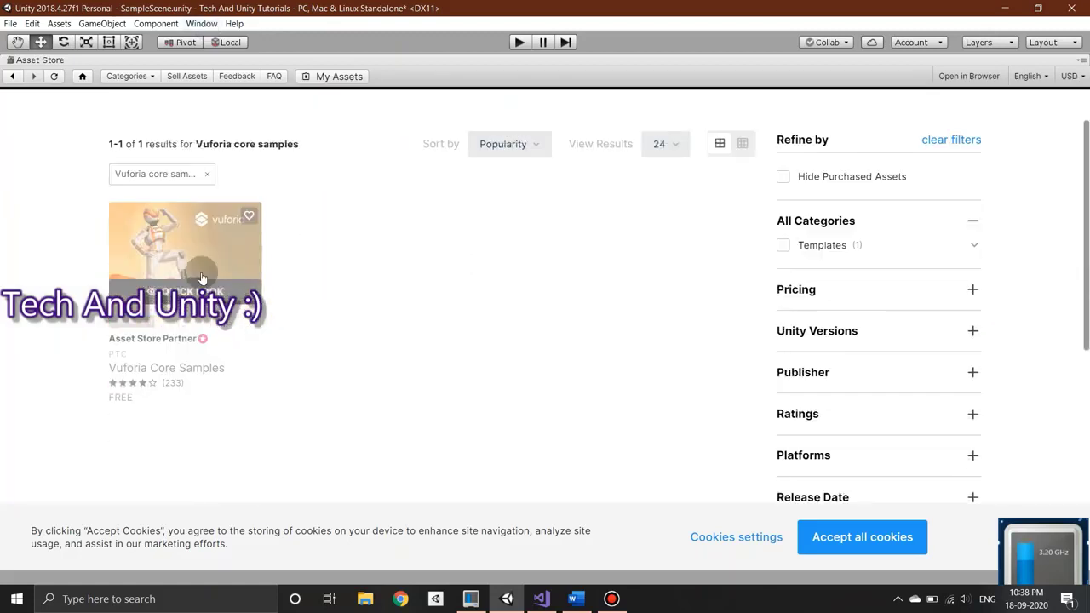
{"action": "left_click", "coordinate": [197, 261]}
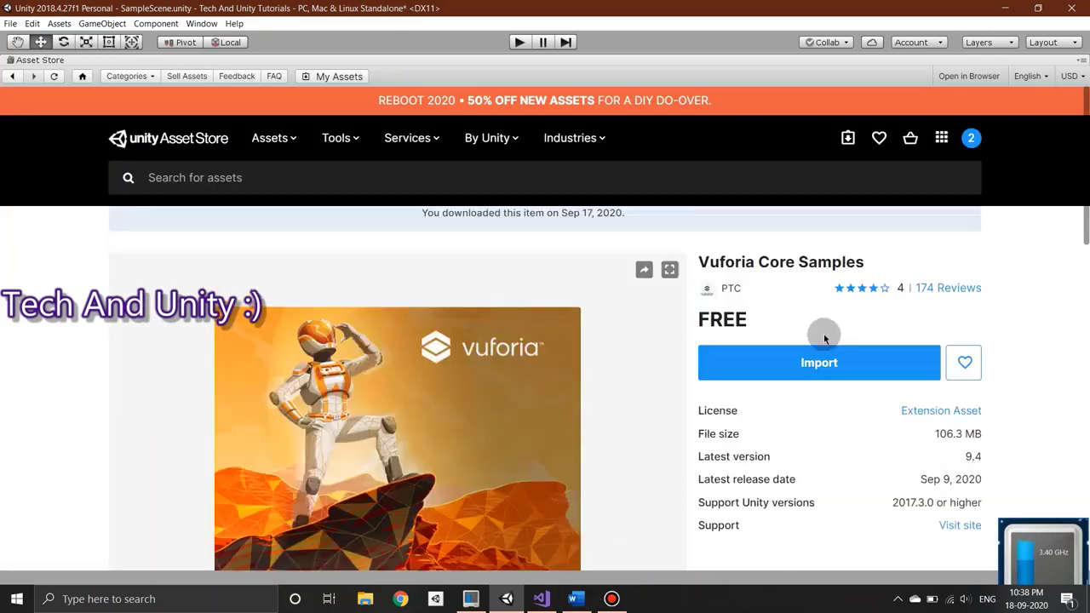
{"action": "left_click", "coordinate": [577, 599]}
- Write step 2 of the notes with the Window > Asset Store > Vuforia Sample path and start step 3
{"action": "left_click", "coordinate": [305, 247]}
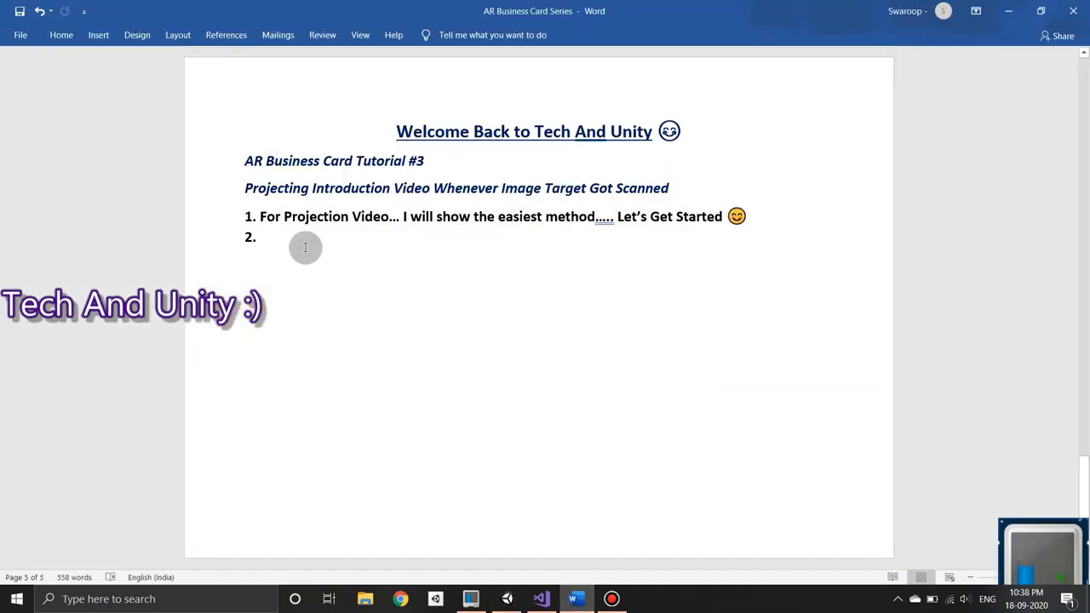
{"action": "type", "text": "Go to Unity >"}
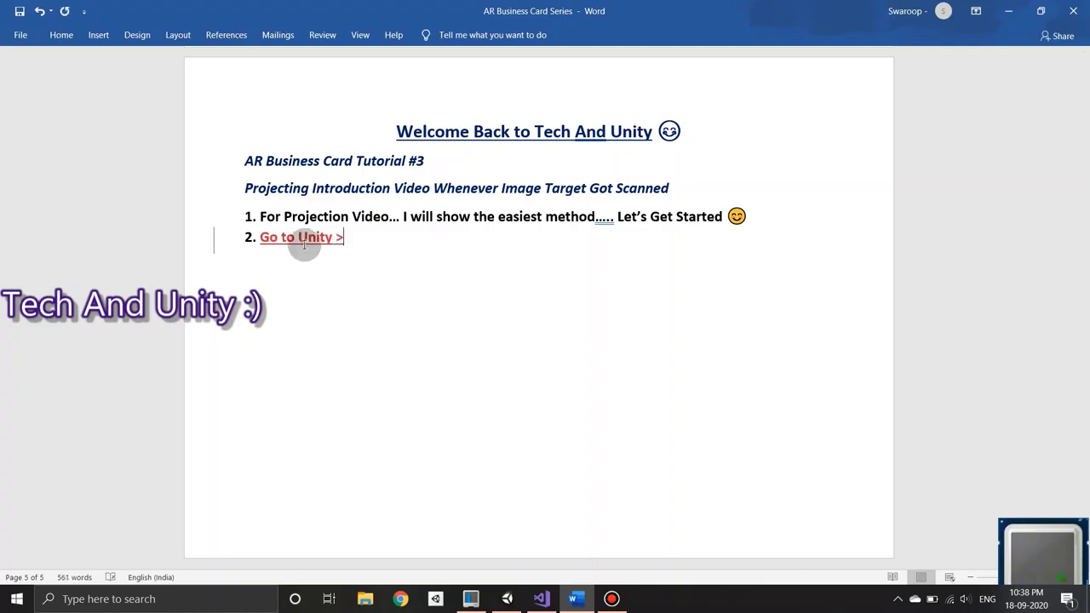
{"action": "type", "text": "Window"}
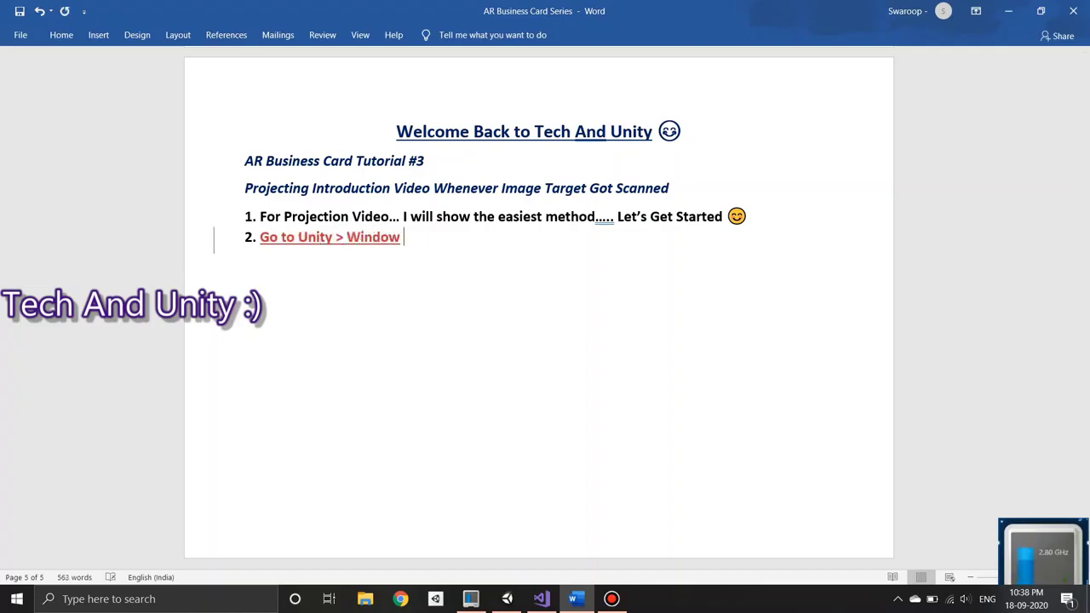
{"action": "type", "text": "Tav"}
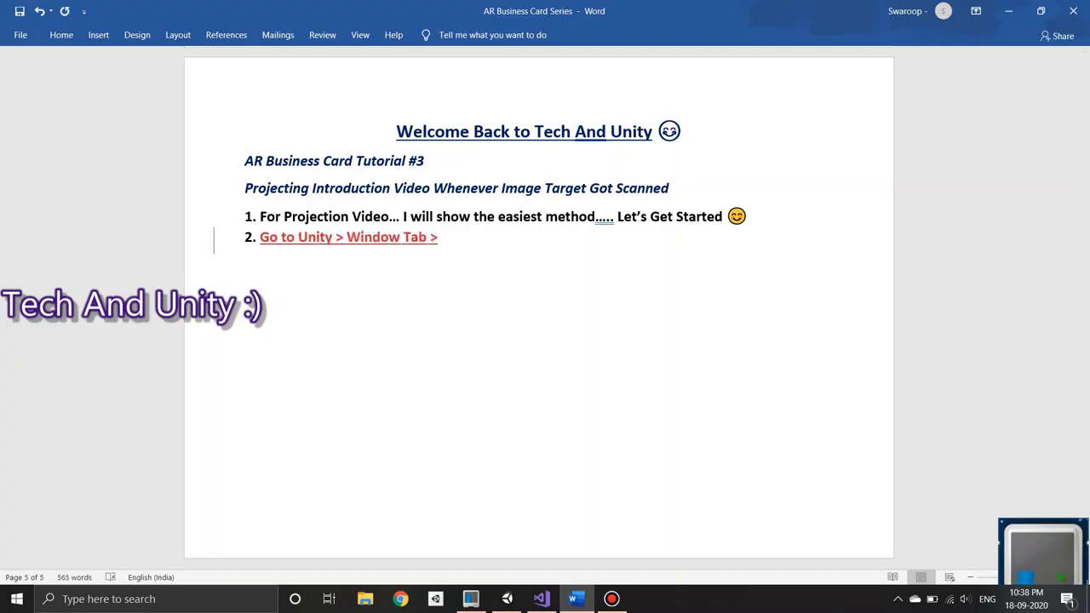
{"action": "type", "text": "Assets S"}
{"action": "type", "text": "tore > Type"}
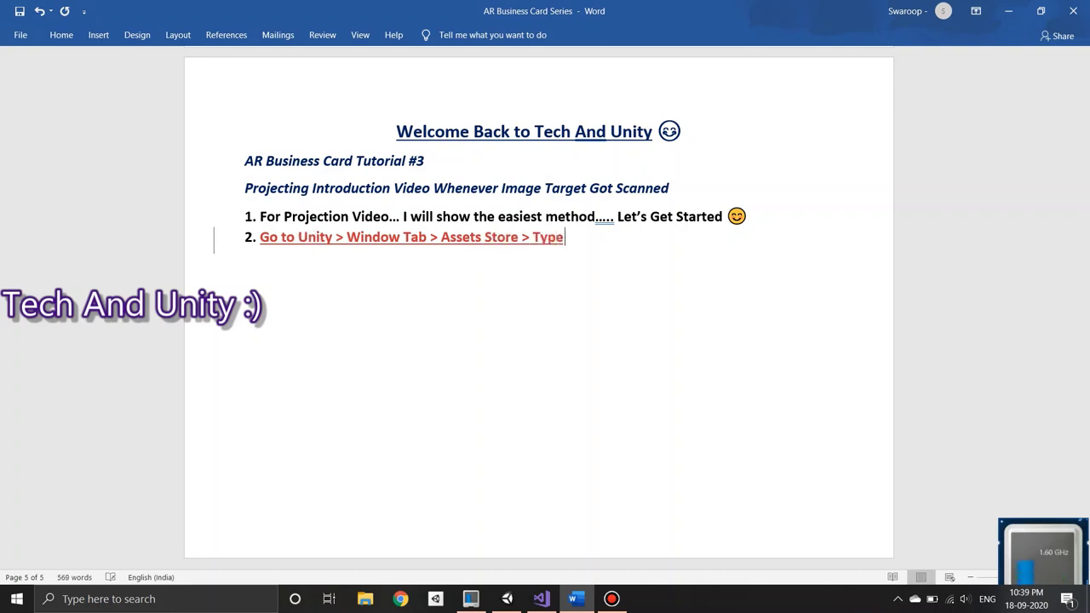
{"action": "type", "text": " Vuforia Core"}
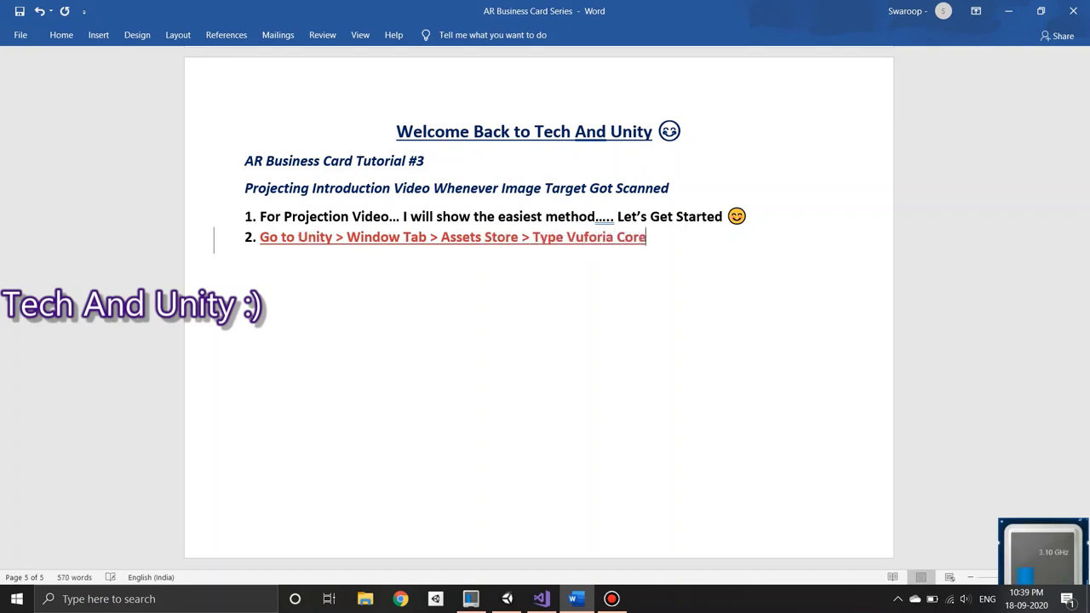
{"action": "type", "text": " Sample"}
{"action": "type", "text": "s > Download it…."}
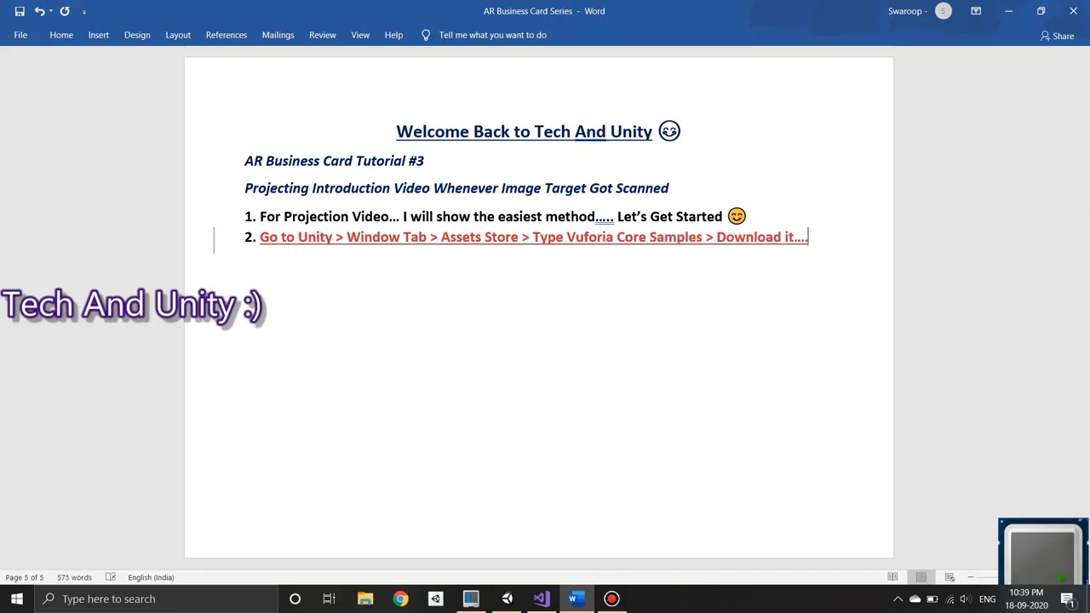
{"action": "key", "text": "Return"}
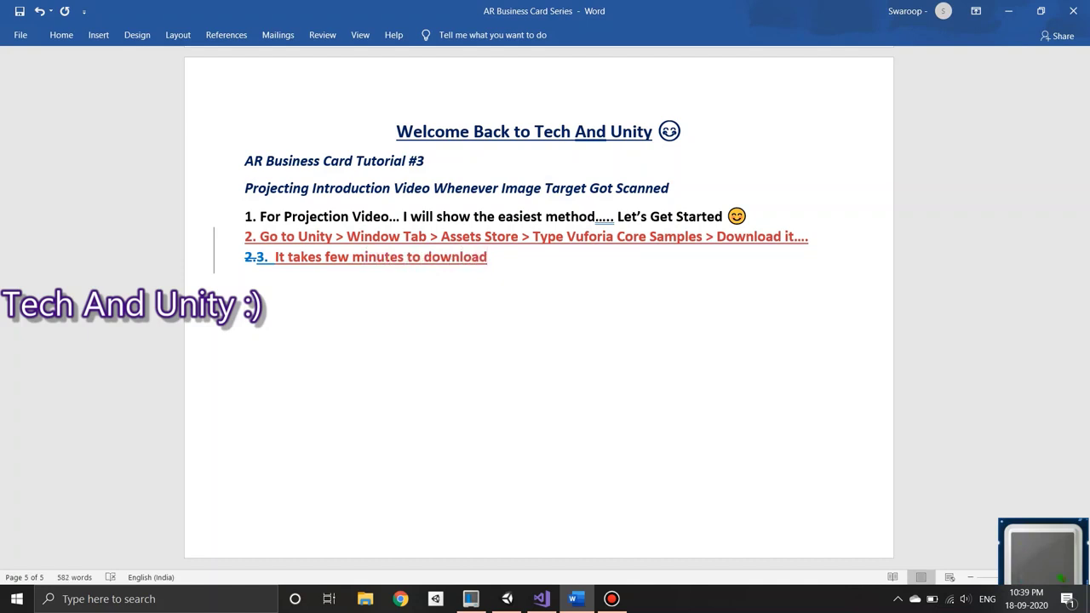
- Show the notes as final text and add step 4, 'Then After Import Vuforia Core Samples'
{"action": "left_click", "coordinate": [214, 248]}
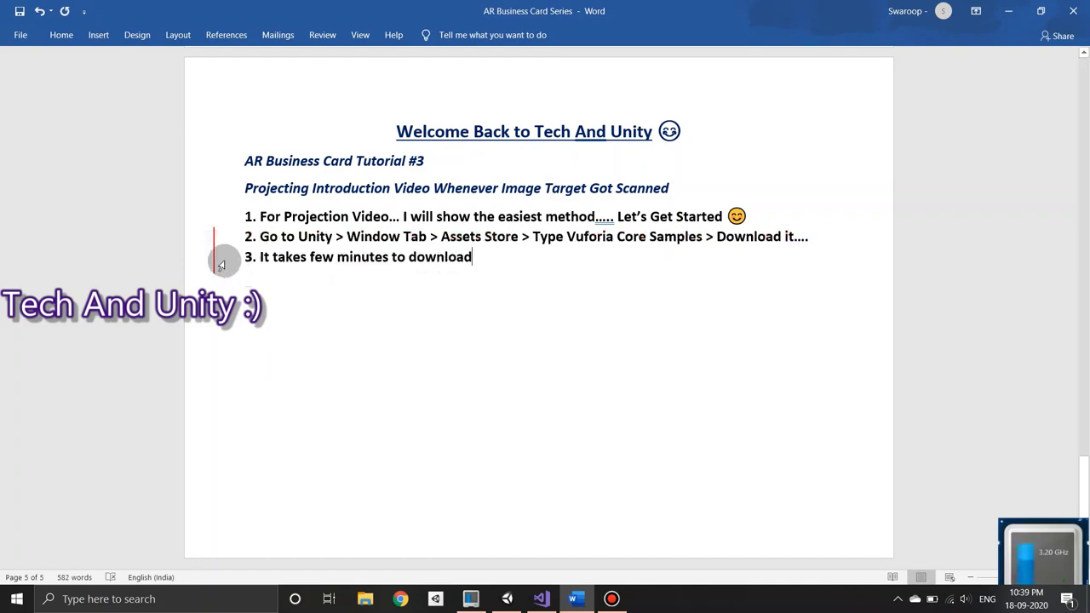
{"action": "left_click", "coordinate": [538, 264]}
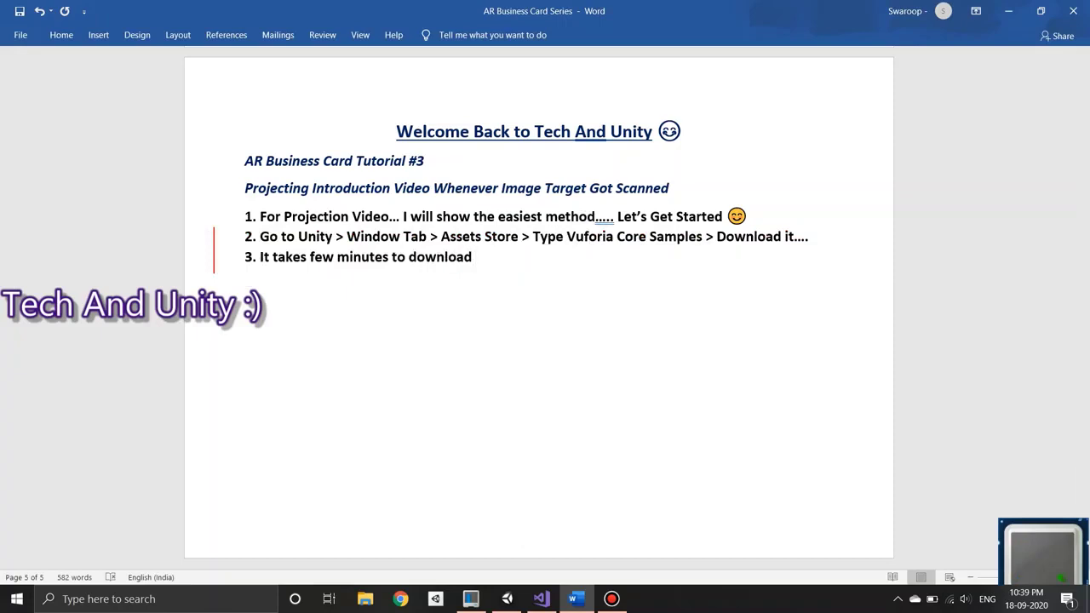
{"action": "key", "text": "Return"}
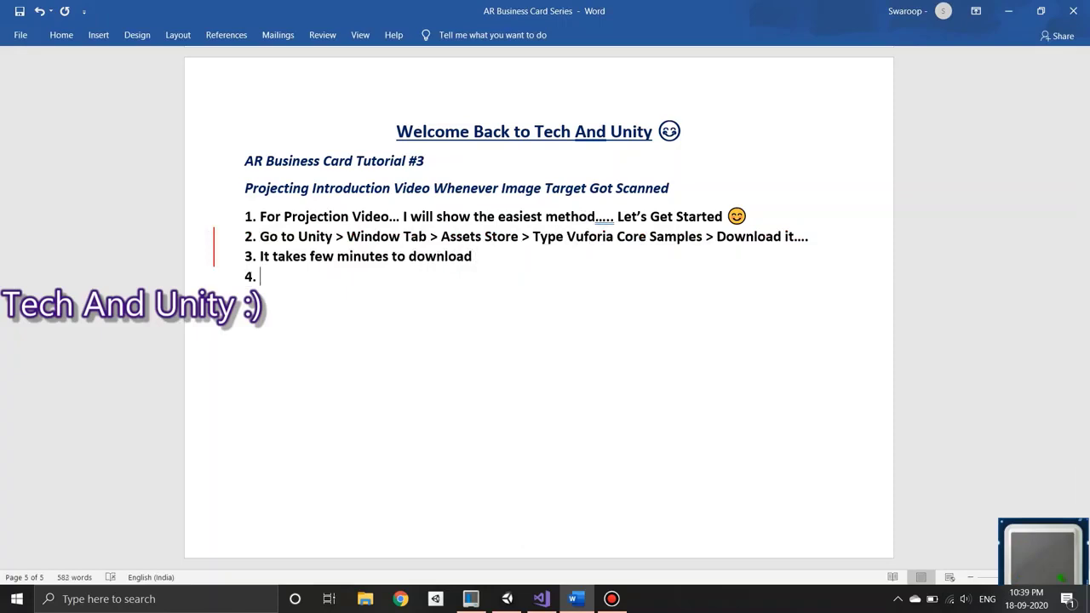
{"action": "type", "text": "ThenAftye"}
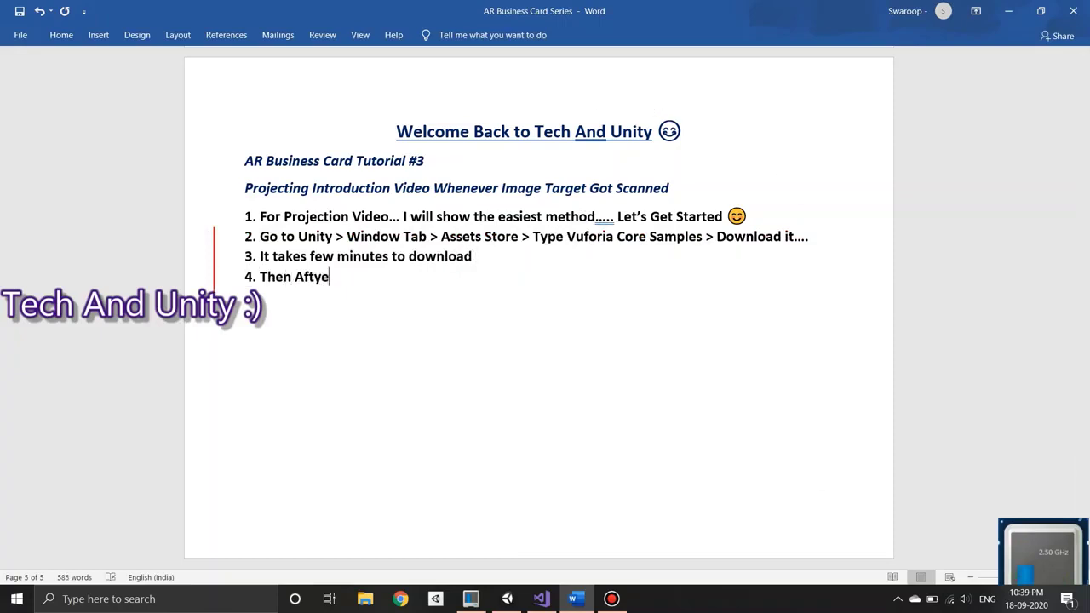
{"action": "key", "text": "BackSpace"}
{"action": "key", "text": "BackSpace"}
{"action": "type", "text": "er Import"}
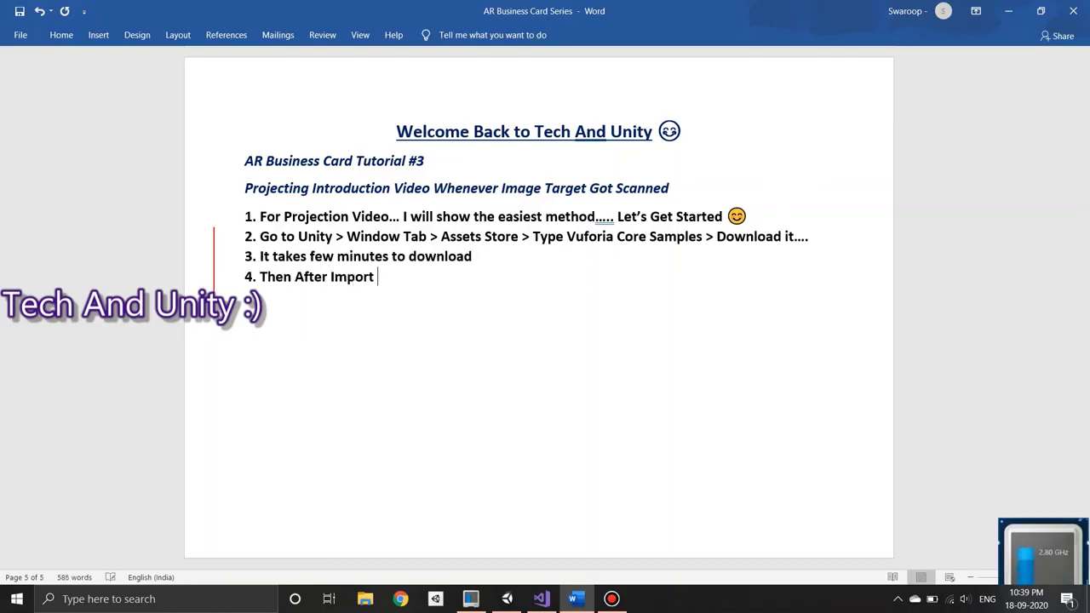
{"action": "type", "text": "Vuforia Core Samples"}
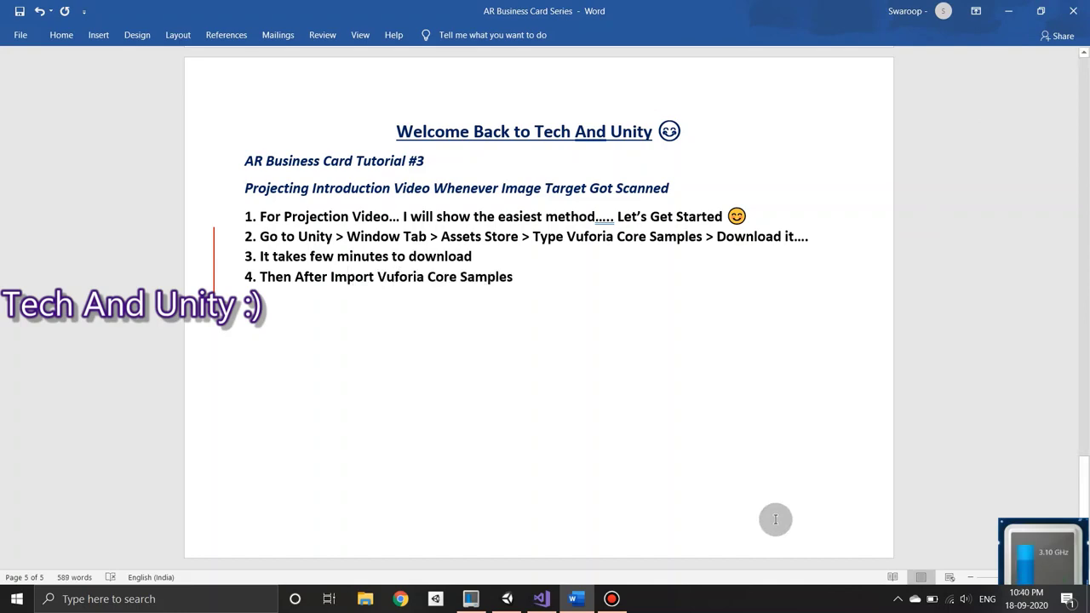
- In Unity, start importing Vuforia Core Samples but cancel at the project-overwrite warning
{"action": "key", "text": "alt+Tab"}
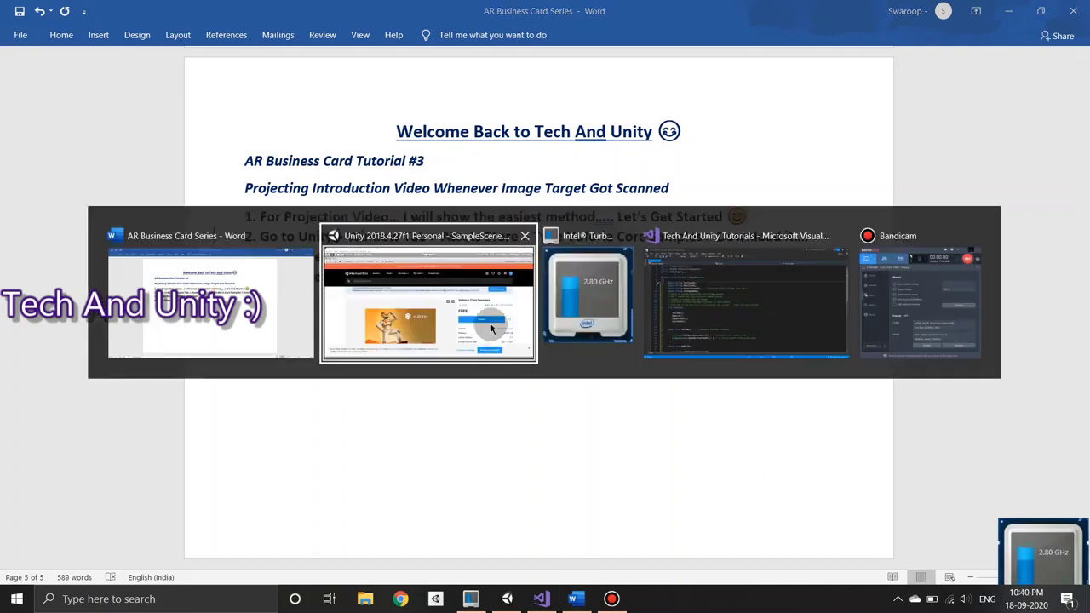
{"action": "left_click", "coordinate": [425, 306]}
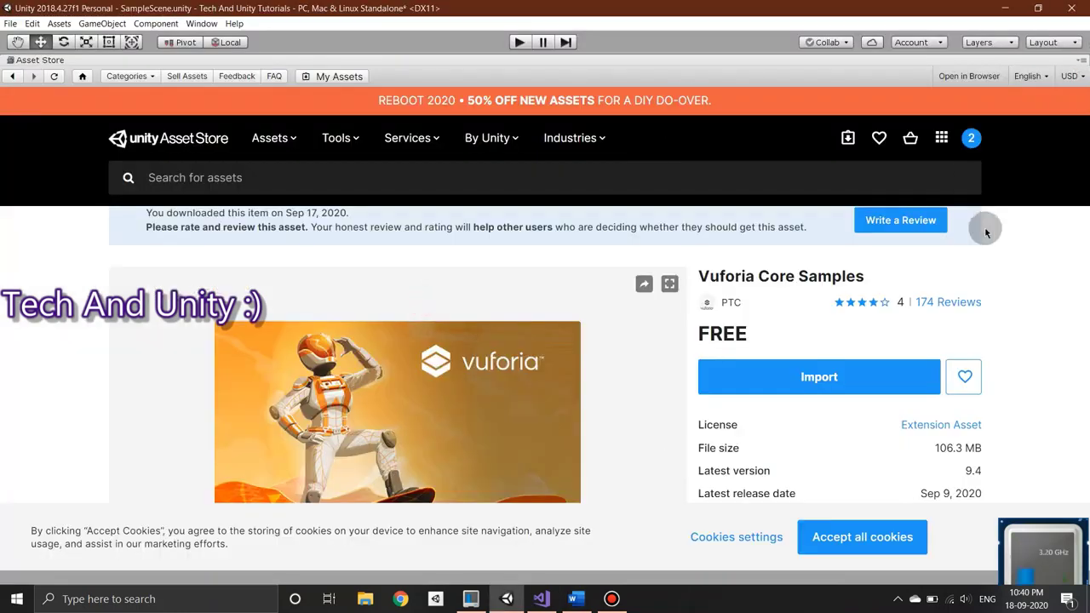
{"action": "left_click", "coordinate": [803, 377]}
{"action": "left_click", "coordinate": [613, 393]}
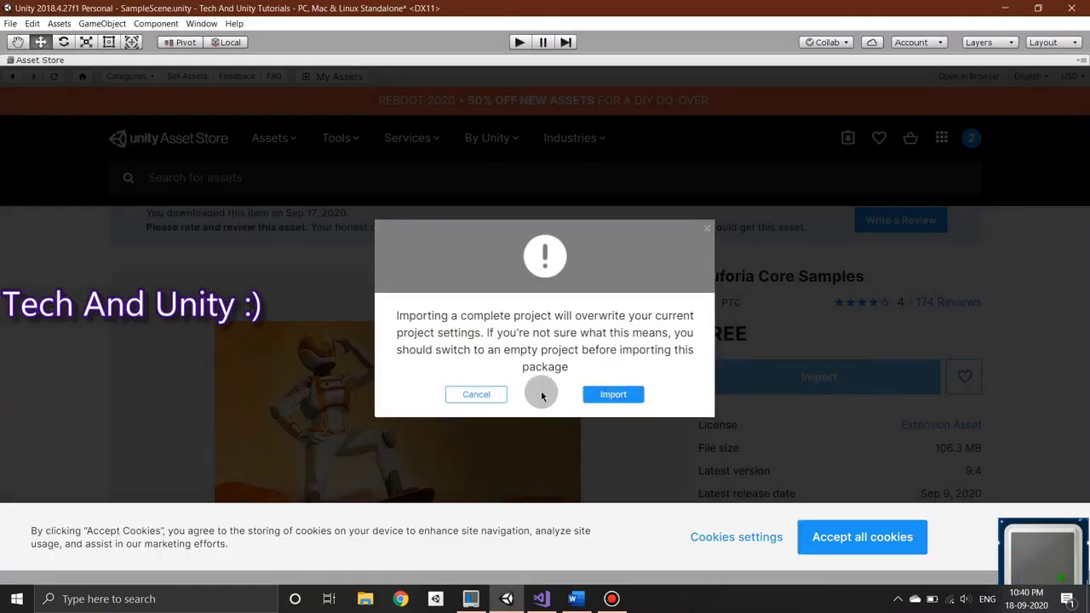
{"action": "left_click", "coordinate": [475, 394]}
- Append ', As I imported Already... I am not doing it again' to step 4 and start step 5
{"action": "left_click", "coordinate": [574, 599]}
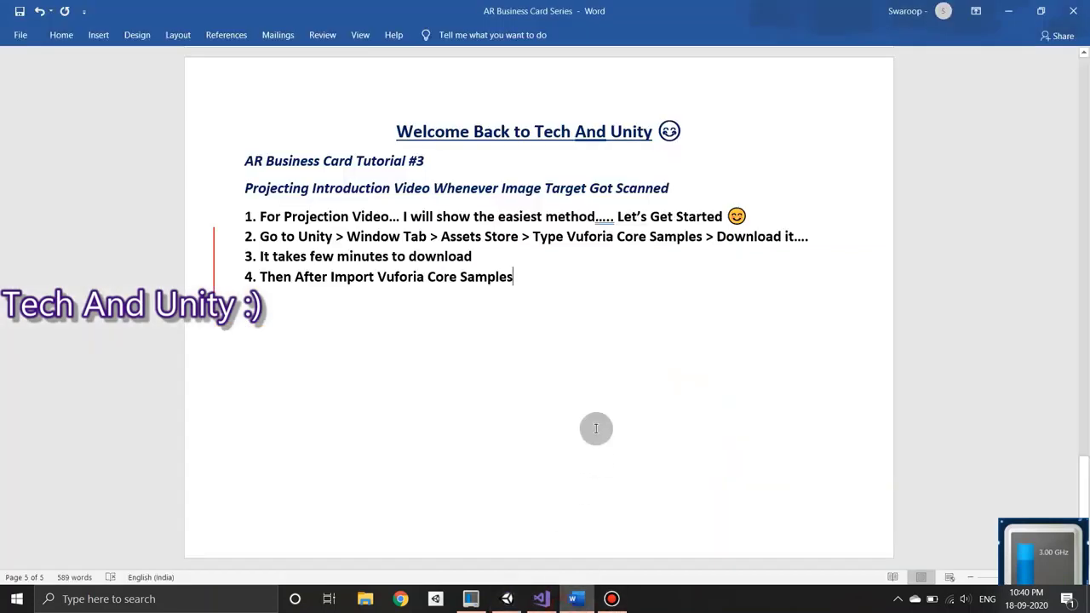
{"action": "type", "text": ", As"}
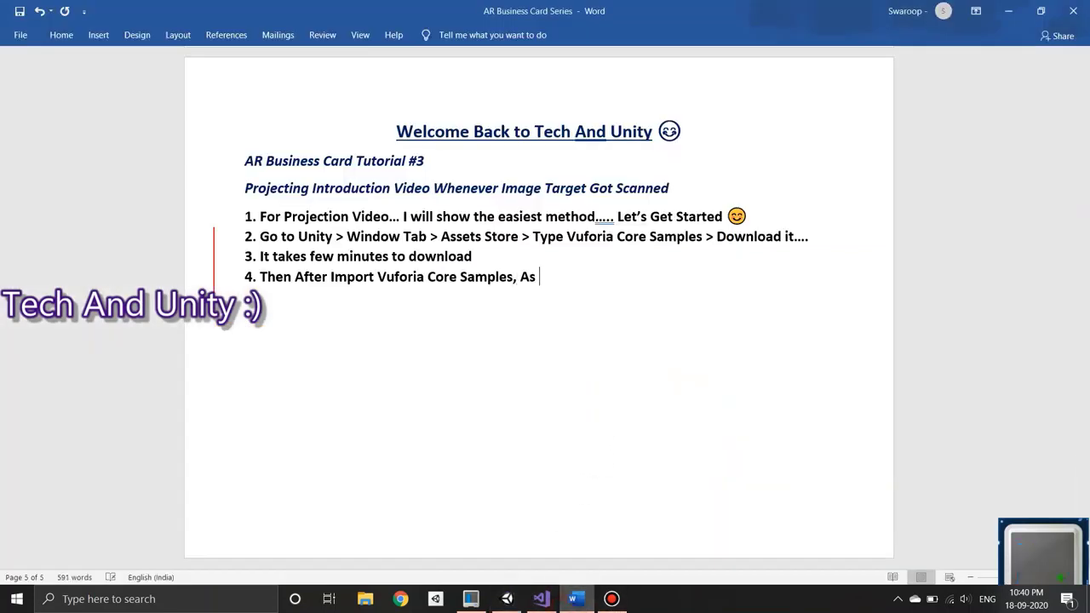
{"action": "type", "text": "I imported Already..."}
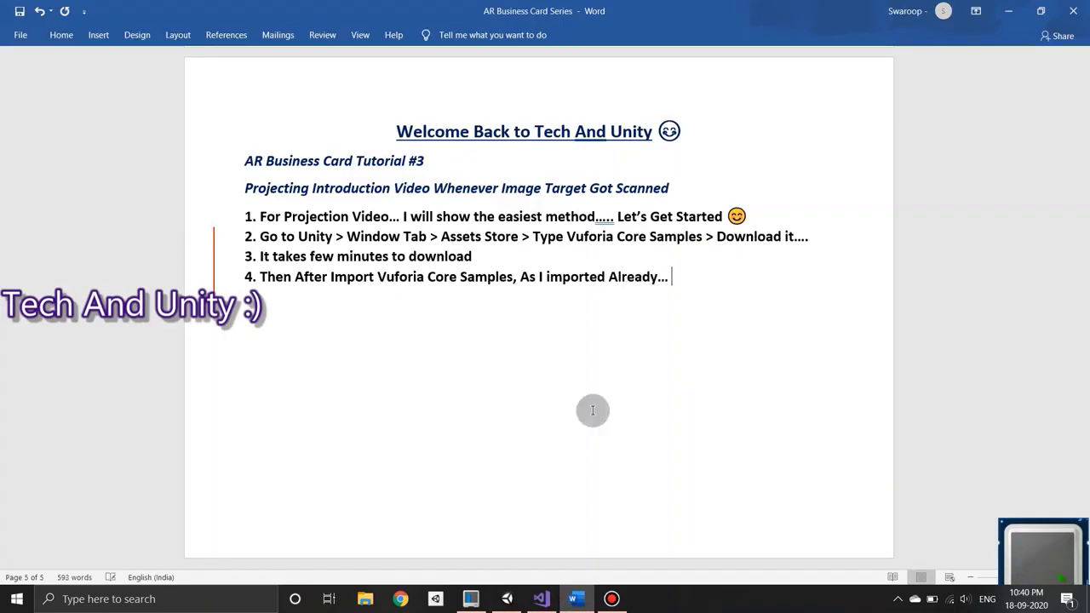
{"action": "type", "text": "I am not doing it again"}
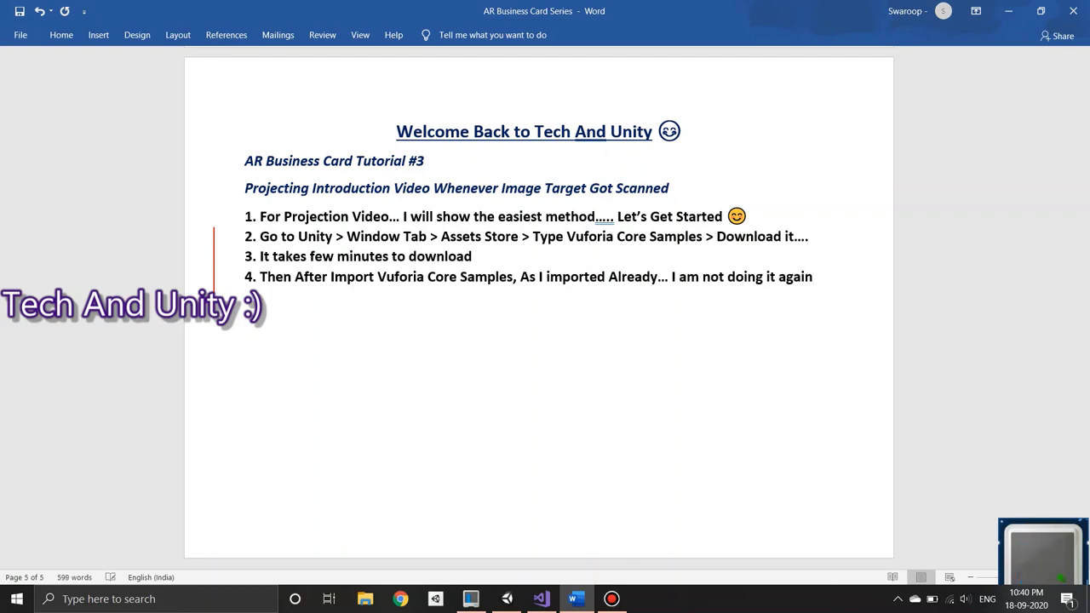
{"action": "key", "text": "Return"}
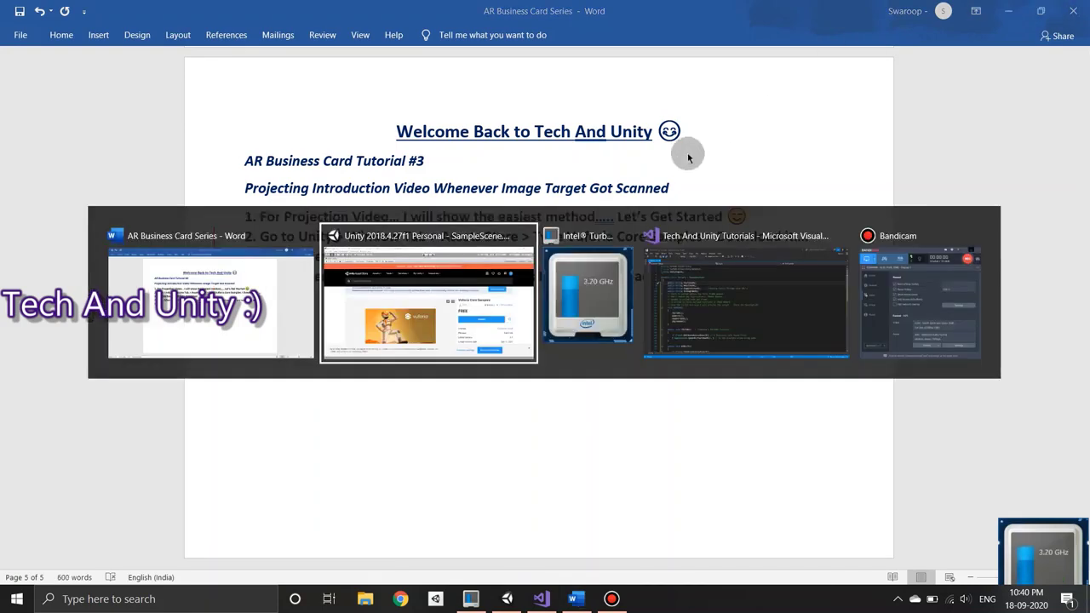
{"action": "key", "text": "alt+Tab"}
{"action": "left_click", "coordinate": [1085, 58]}
- Restore Unity's editor layout and begin step 5 with 'After this, Watch this process carefully'
{"action": "left_click", "coordinate": [1026, 88]}
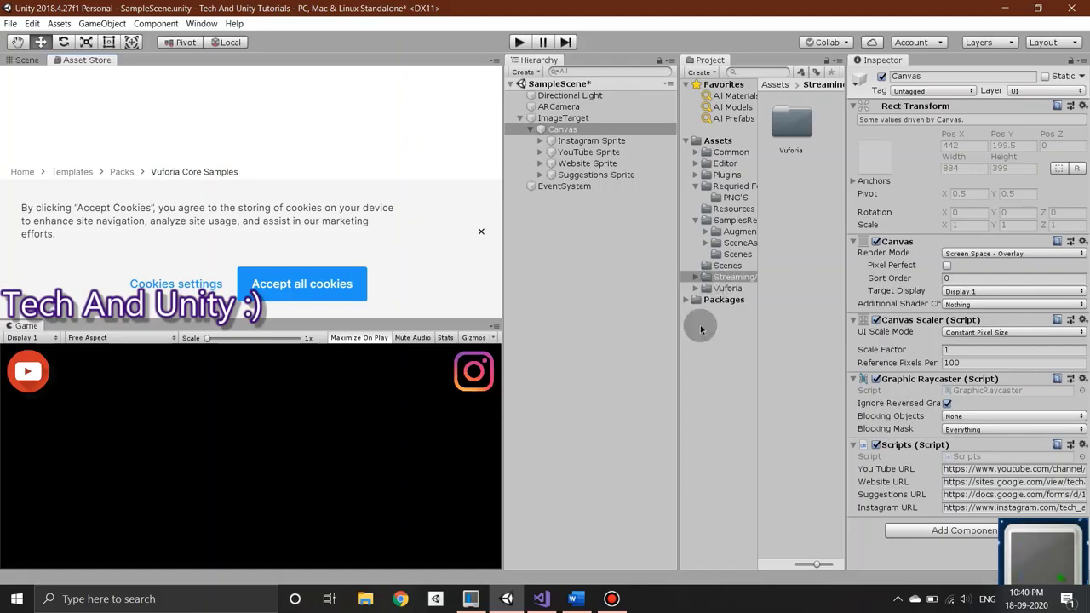
{"action": "key", "text": "alt+Tab"}
{"action": "type", "text": "5. A"}
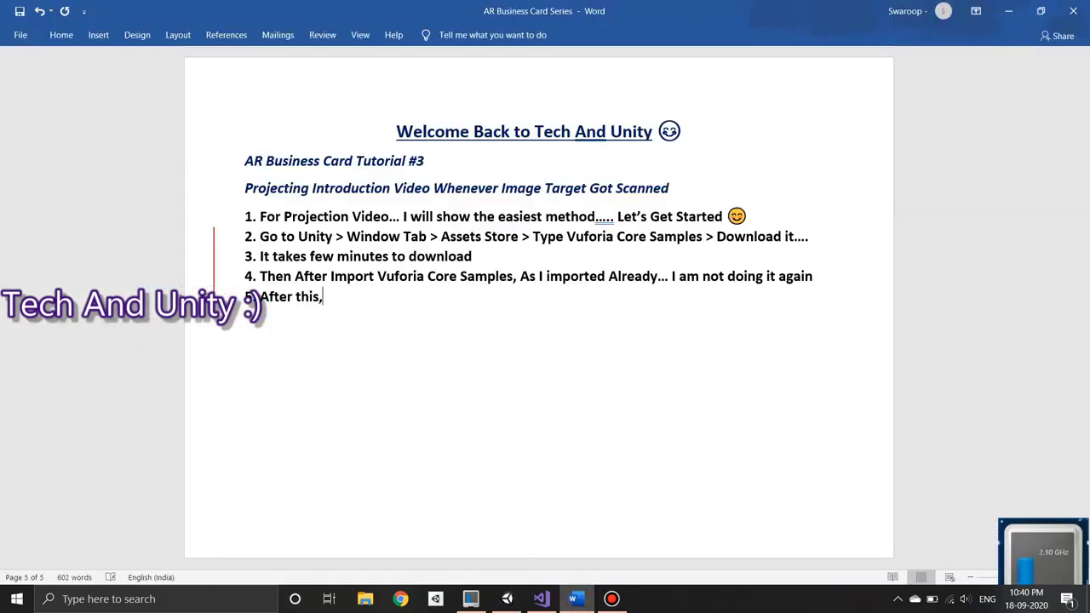
{"action": "type", "text": " Watch this process carefully..."}
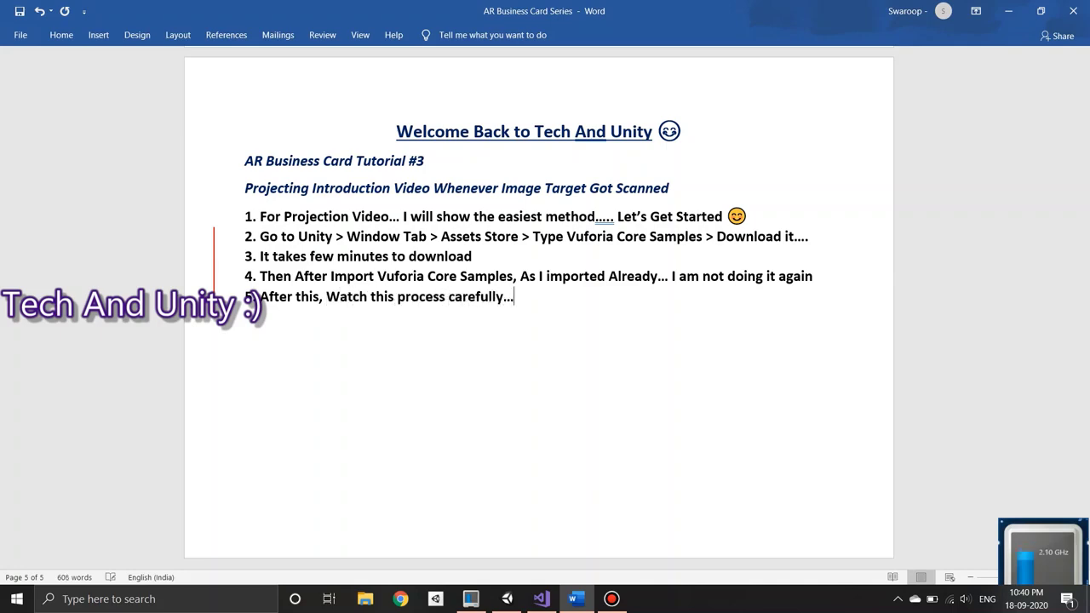
- Check the SamplesResources and Scenes folders in Unity and add 'Assets > Sample resources > Scenes' to step 5
{"action": "key", "text": "alt+Tab"}
{"action": "left_click", "coordinate": [728, 265]}
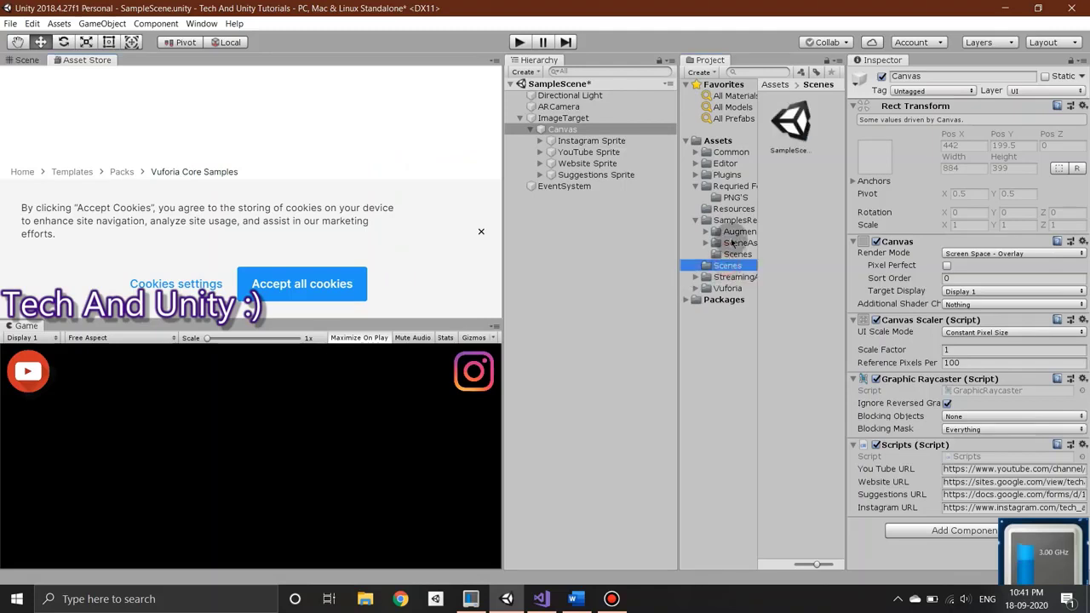
{"action": "left_click", "coordinate": [732, 220]}
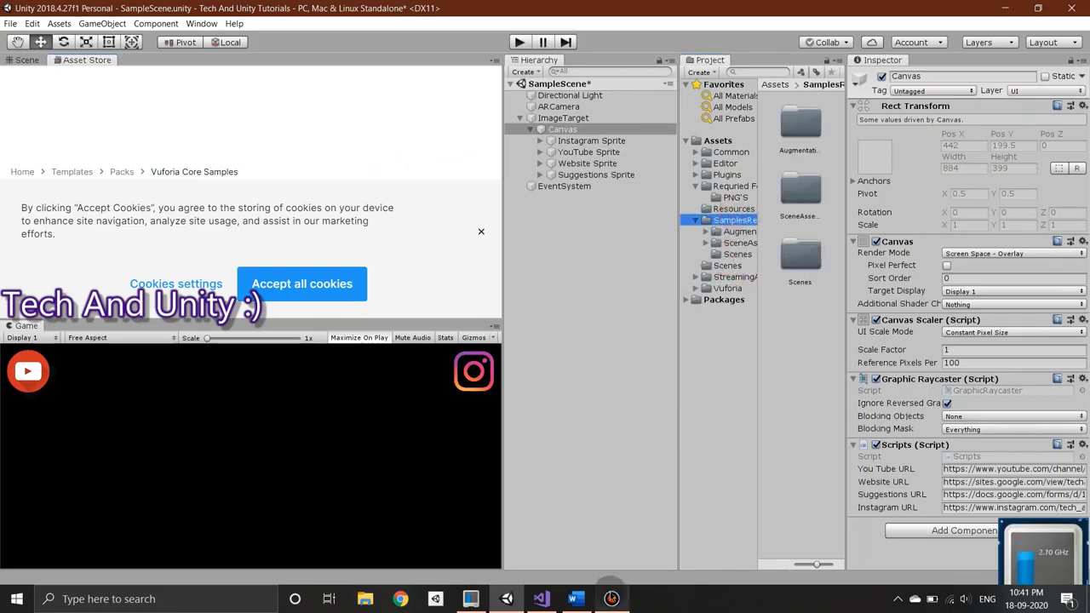
{"action": "left_click", "coordinate": [575, 598]}
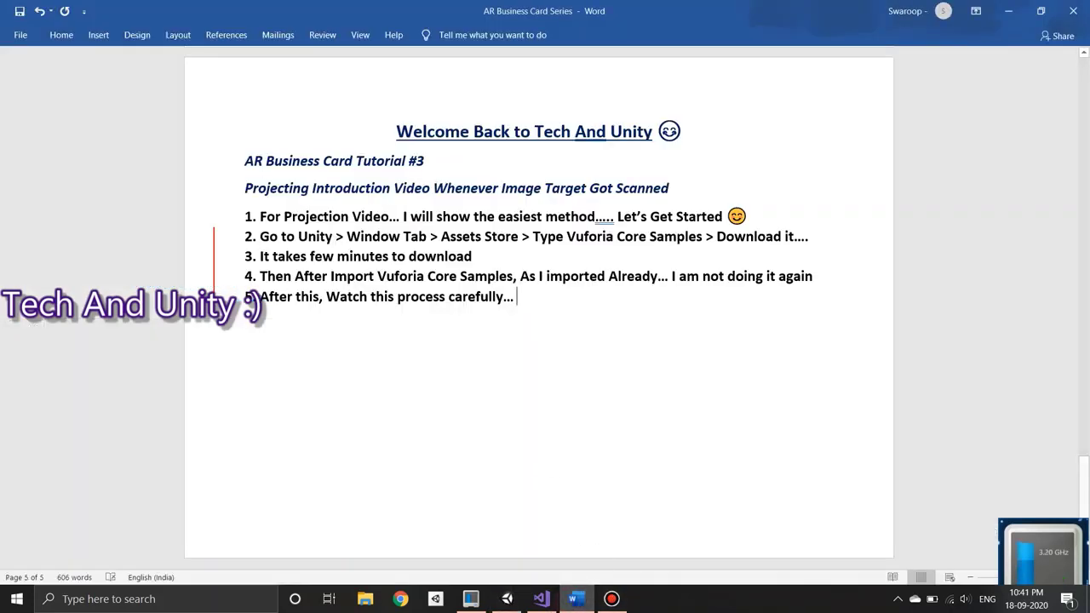
{"action": "type", "text": "Assets > s"}
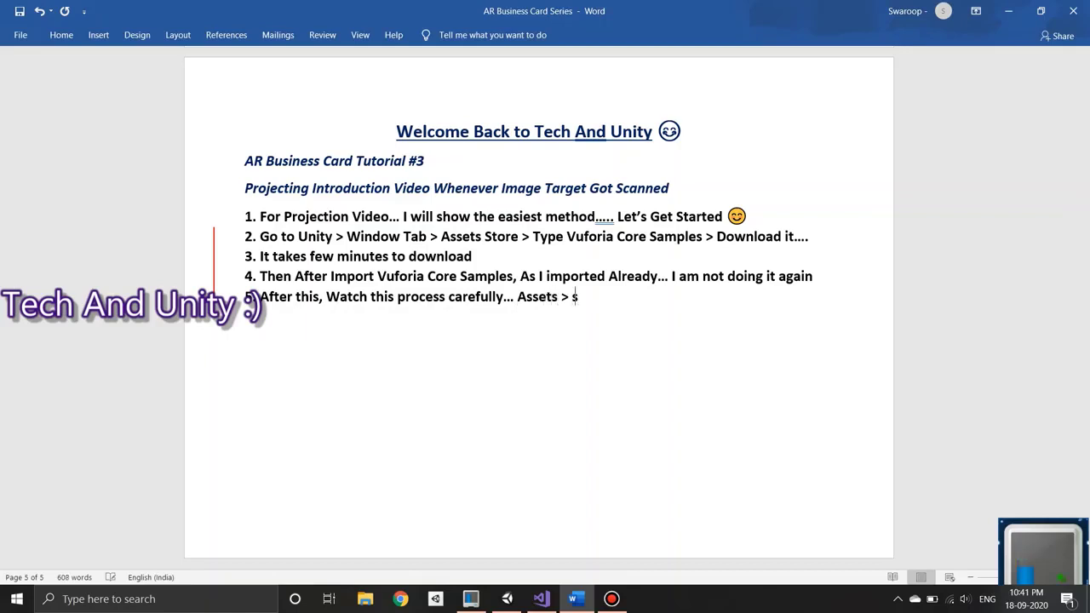
{"action": "key", "text": "BackSpace"}
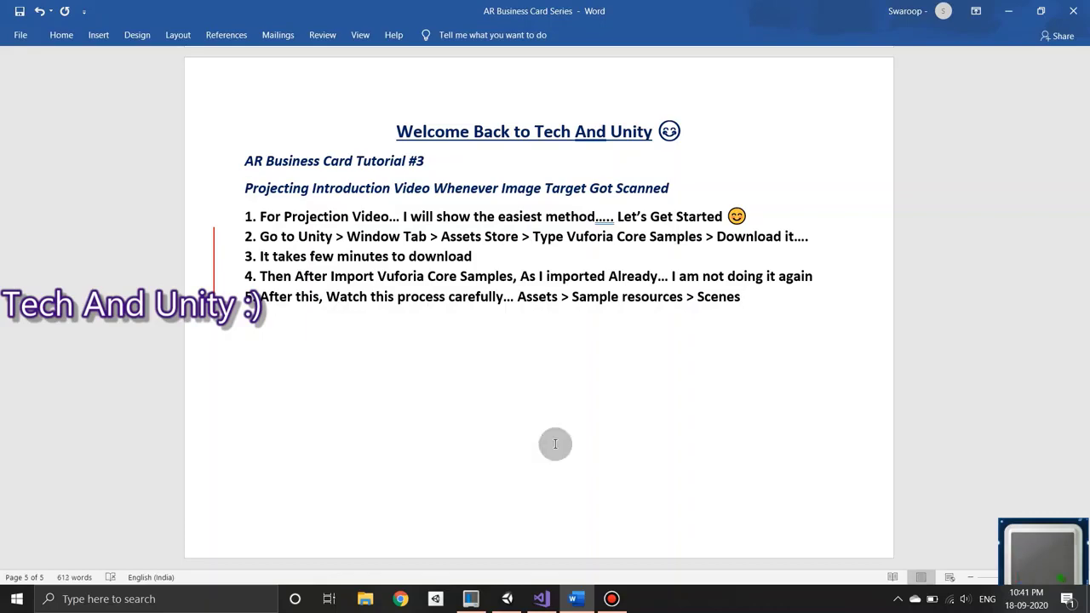
{"action": "key", "text": "alt+Tab"}
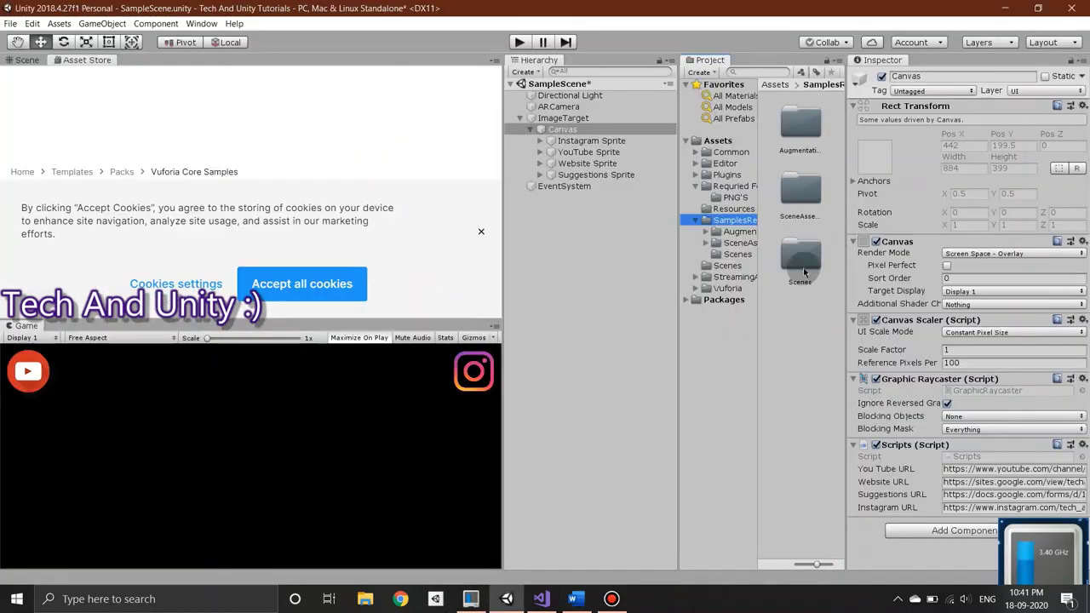
- Add the 3-ImageTargets sample scene alongside SampleScene, noting 'Search For Image Target' in step 5
{"action": "double_click", "coordinate": [797, 256]}
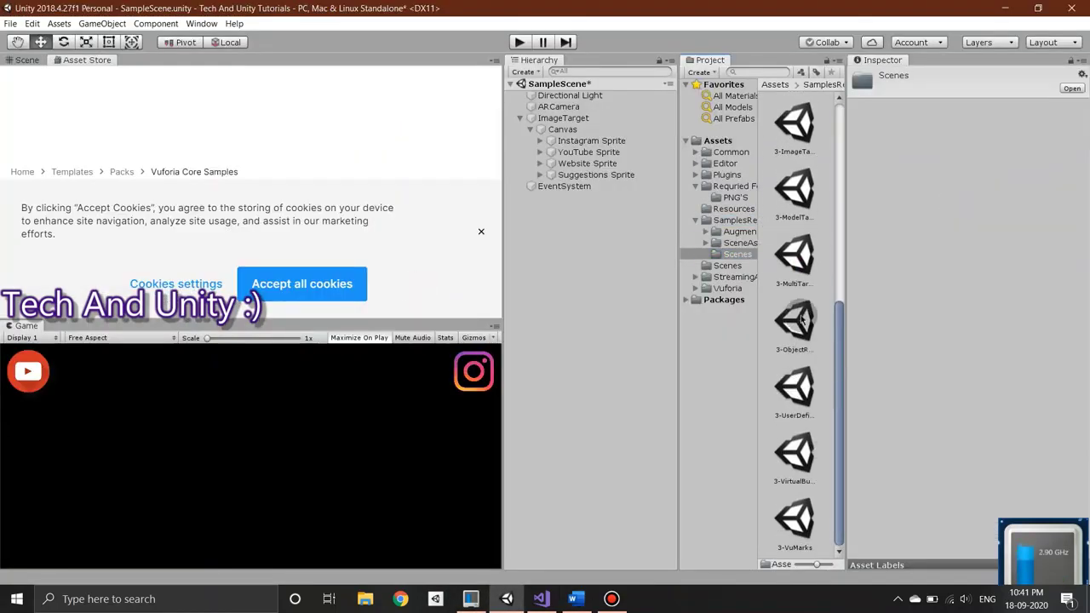
{"action": "scroll", "coordinate": [796, 133], "scroll_direction": "down", "scroll_amount": 5}
{"action": "left_click", "coordinate": [794, 168]}
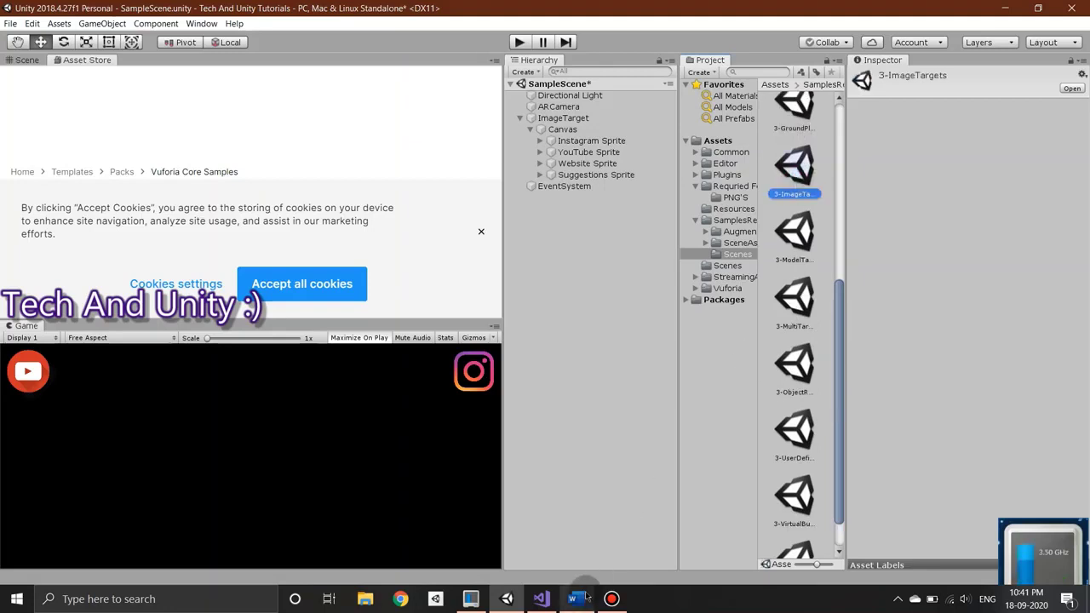
{"action": "key", "text": "alt+Tab"}
{"action": "type", "text": "n"}
{"action": "type", "text": "ea"}
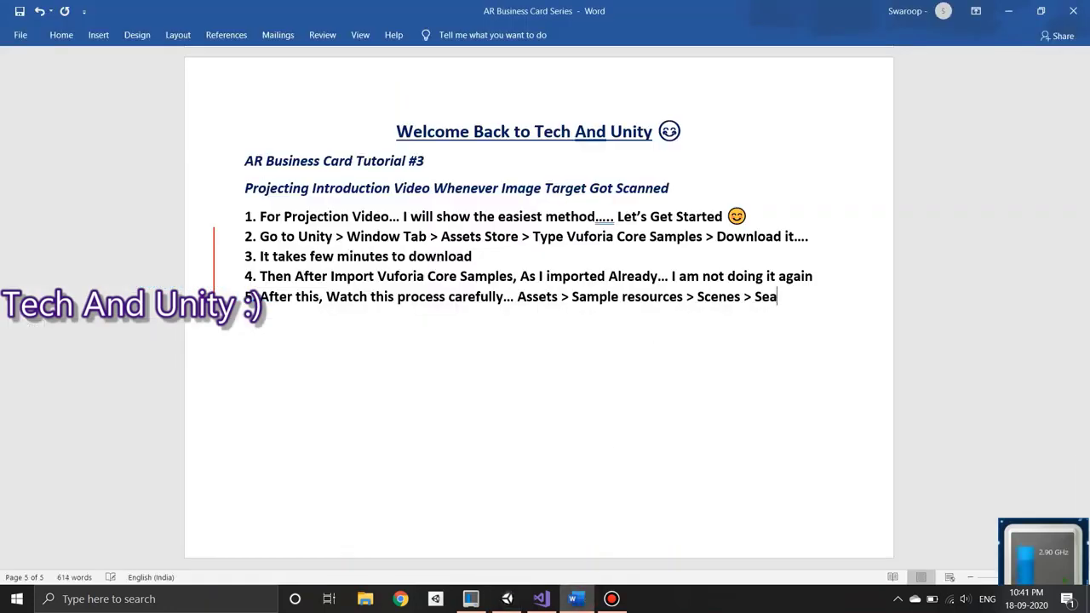
{"action": "type", "text": "For Image Target..."}
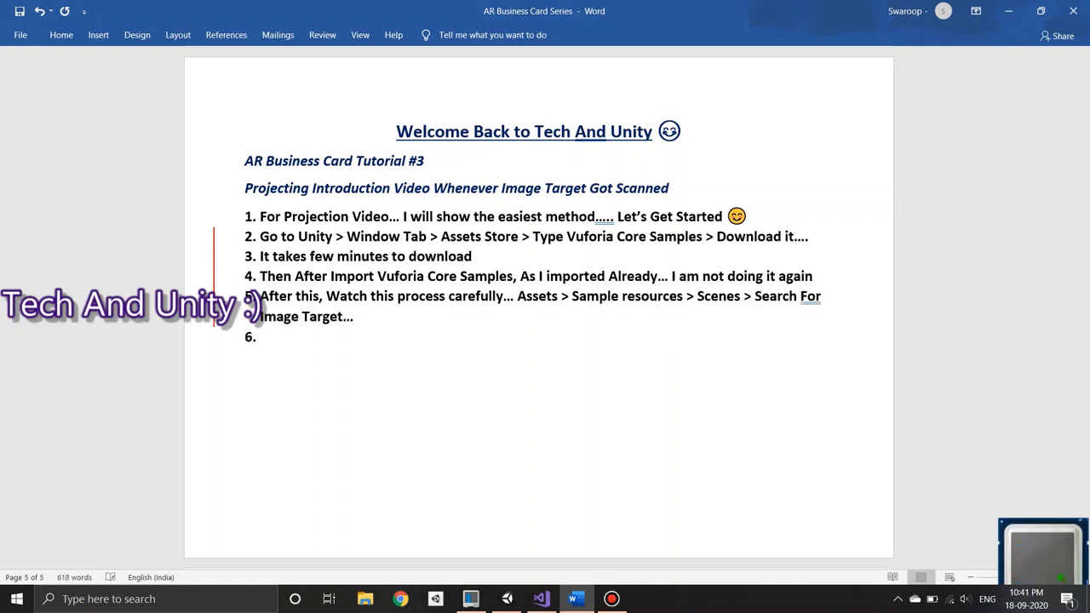
{"action": "key", "text": "alt+Tab"}
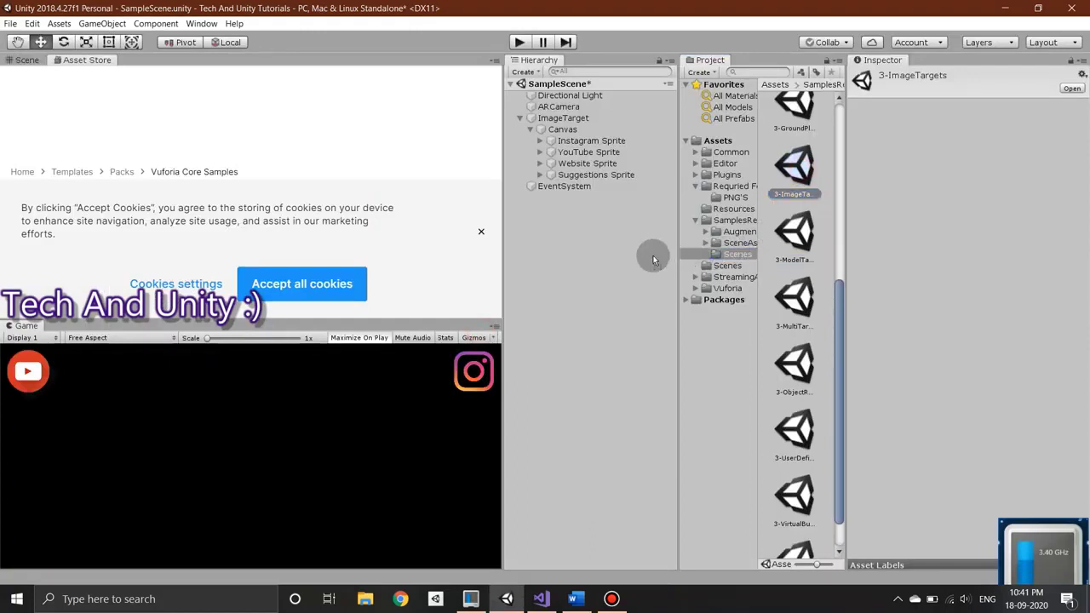
{"action": "left_click_drag", "start_coordinate": [777, 230], "coordinate": [596, 226]}
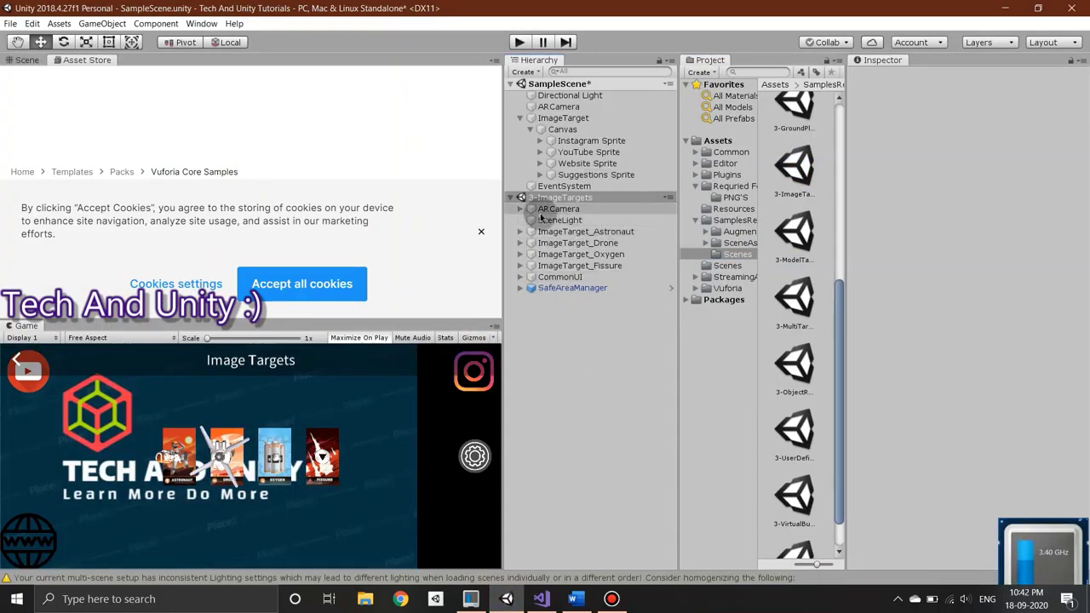
- Move the sample Video plane from ImageTarget_Fissure under SampleScene's ImageTarget
{"action": "left_click", "coordinate": [521, 266]}
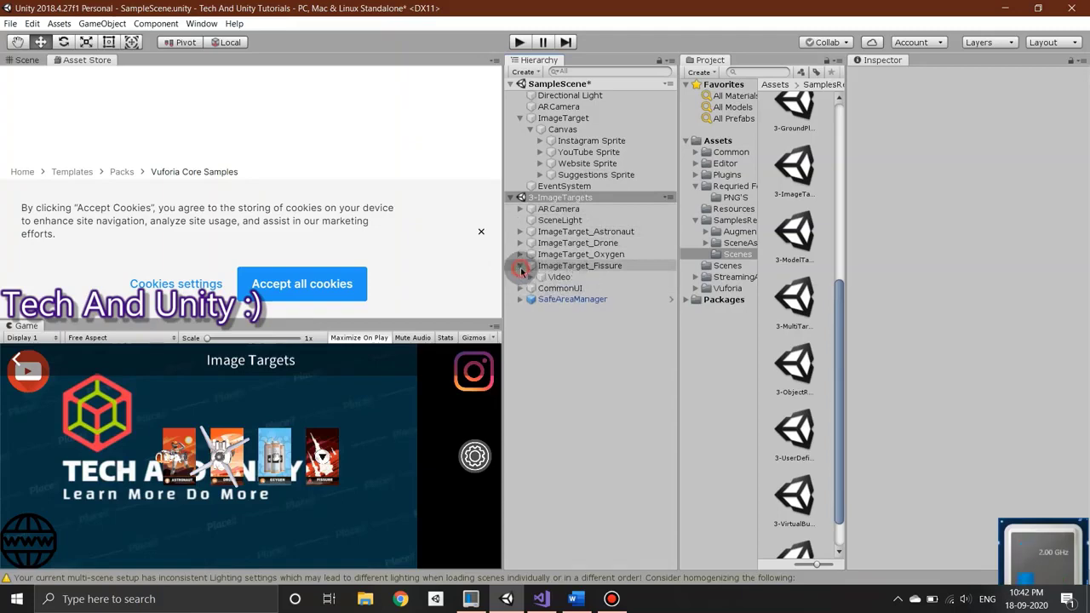
{"action": "left_click", "coordinate": [559, 277]}
{"action": "mouse_move", "coordinate": [560, 280]}
{"action": "left_mouse_down"}
{"action": "mouse_move", "coordinate": [633, 132]}
{"action": "mouse_move", "coordinate": [625, 116]}
{"action": "left_mouse_up"}
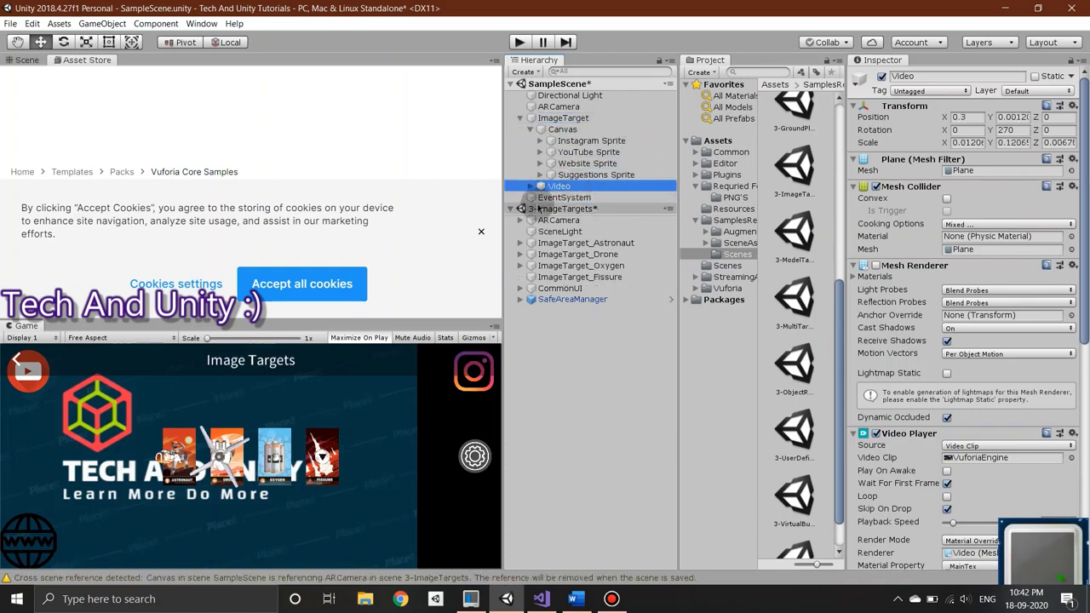
{"action": "left_click", "coordinate": [541, 219]}
- Discard changes to the 3-ImageTargets scene and remove it from the hierarchy
{"action": "right_click", "coordinate": [541, 210]}
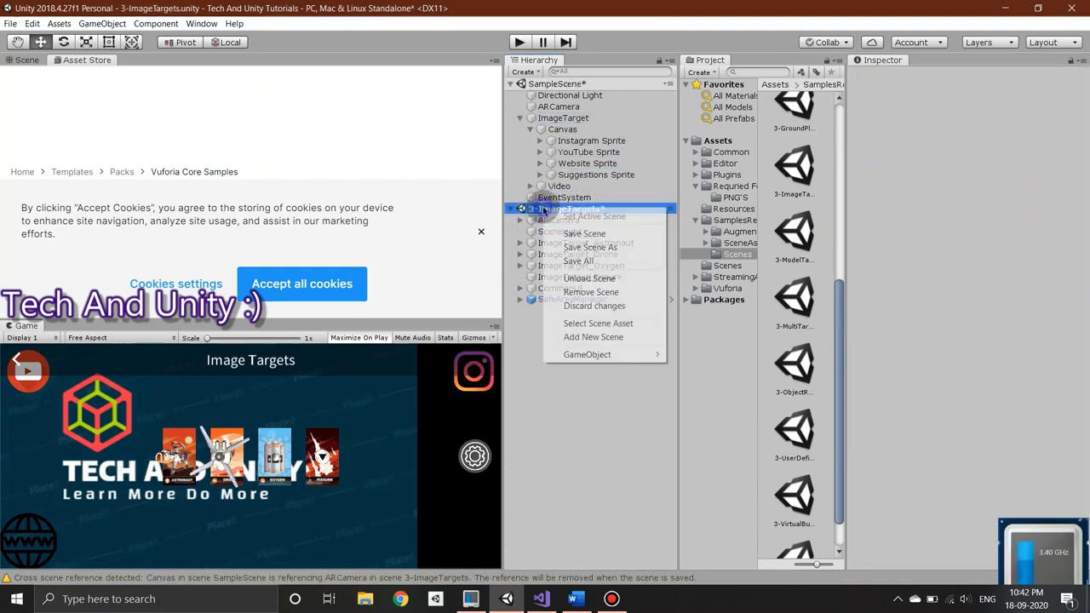
{"action": "left_click", "coordinate": [596, 310]}
{"action": "left_click", "coordinate": [581, 332]}
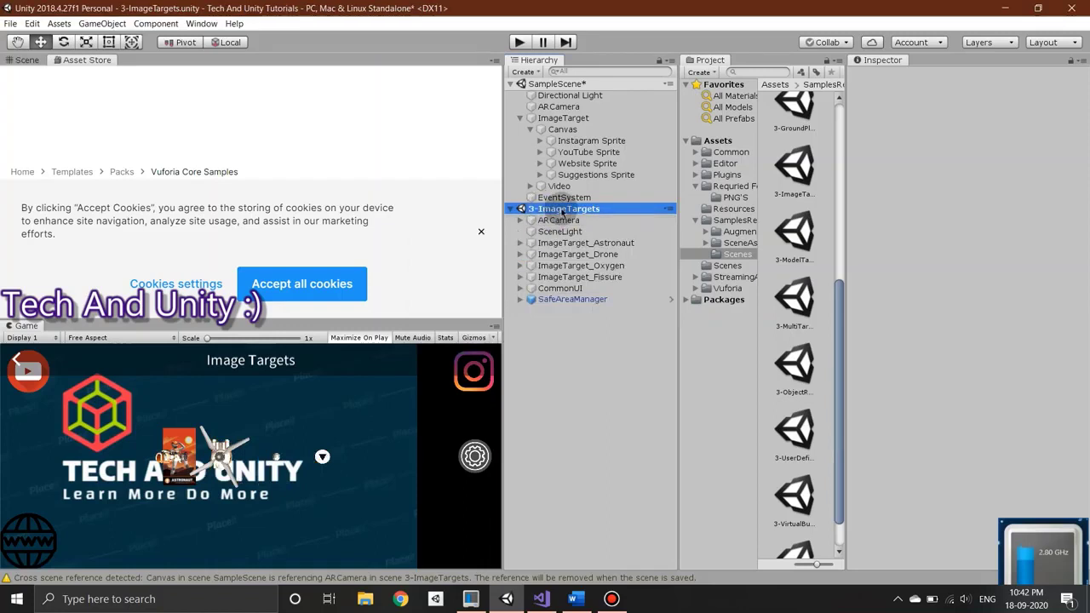
{"action": "left_click", "coordinate": [521, 278]}
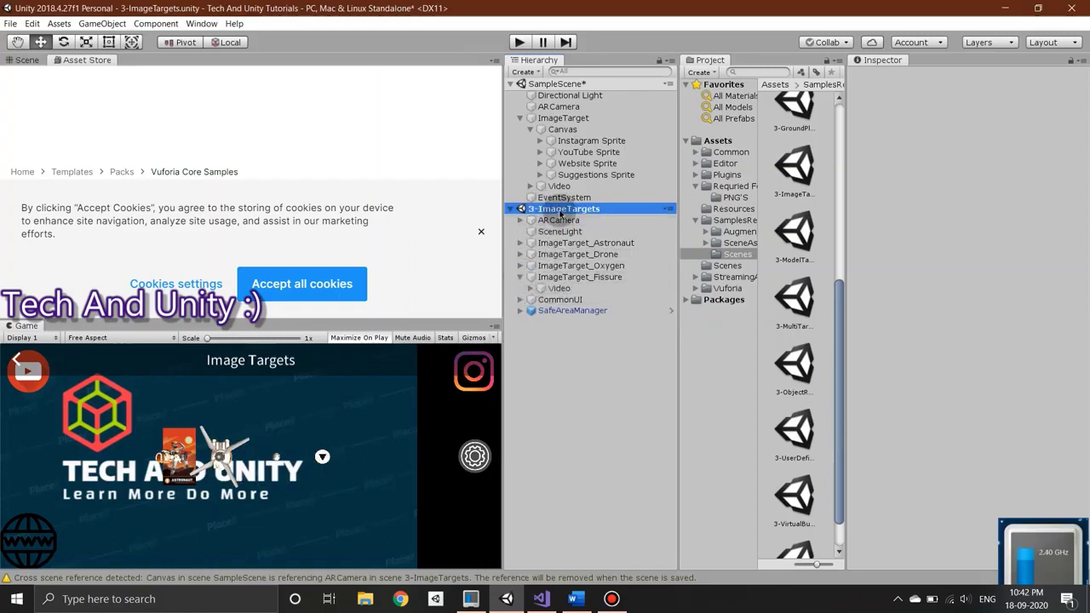
{"action": "right_click", "coordinate": [575, 210]}
{"action": "left_click", "coordinate": [604, 294]}
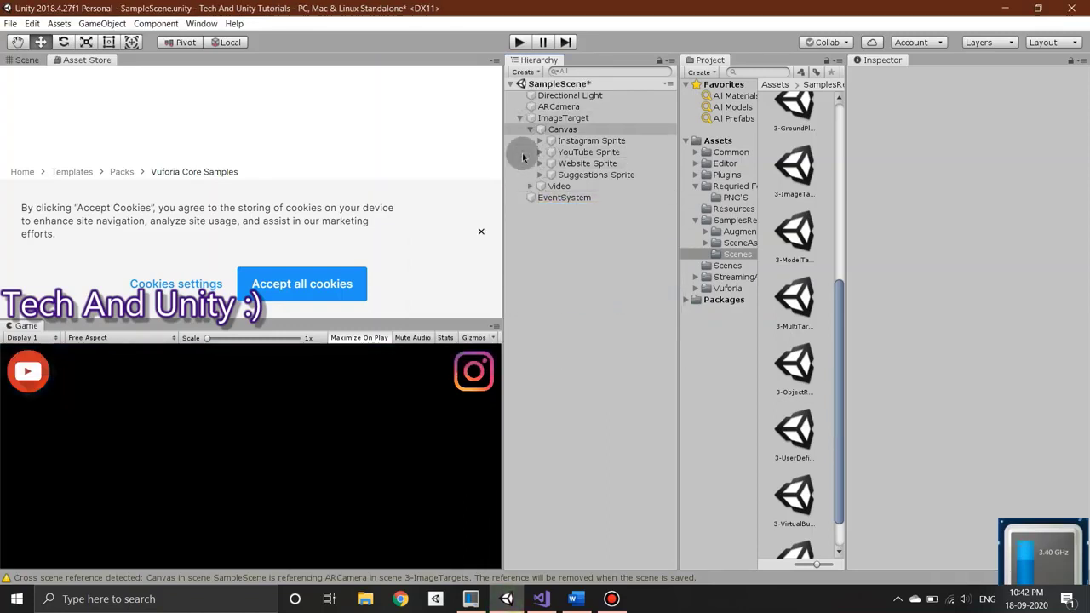
- View the Video plane on the image target in the Scene view and begin step 6 about resizing the Mesh Renderer
{"action": "left_click", "coordinate": [580, 187]}
{"action": "scroll", "coordinate": [858, 260], "scroll_direction": "down", "scroll_amount": 5}
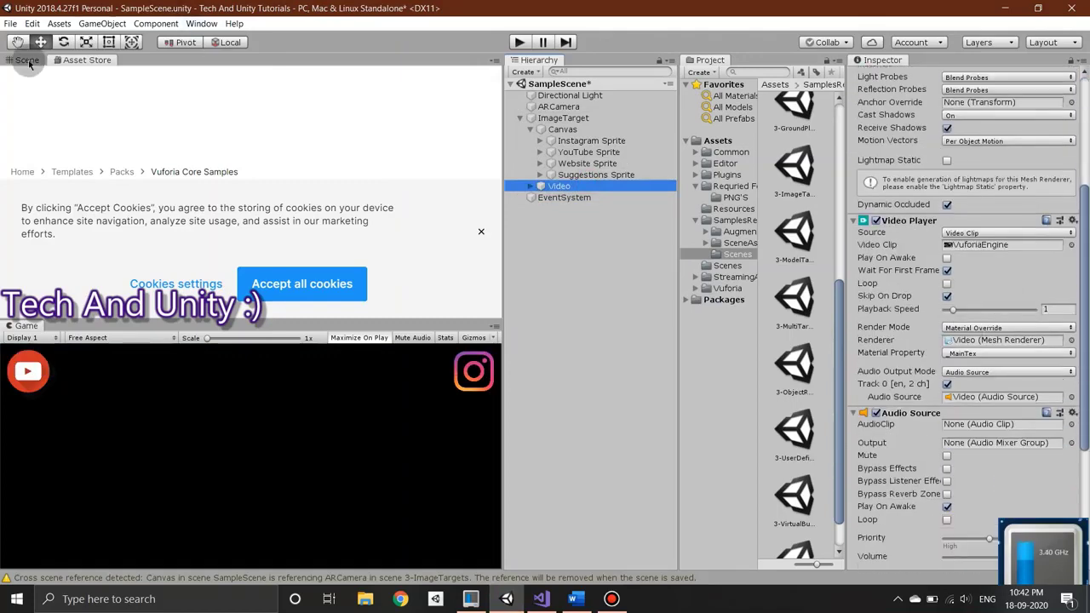
{"action": "left_click", "coordinate": [27, 60]}
{"action": "left_click_drag", "start_coordinate": [170, 213], "coordinate": [366, 212], "text": "alt"}
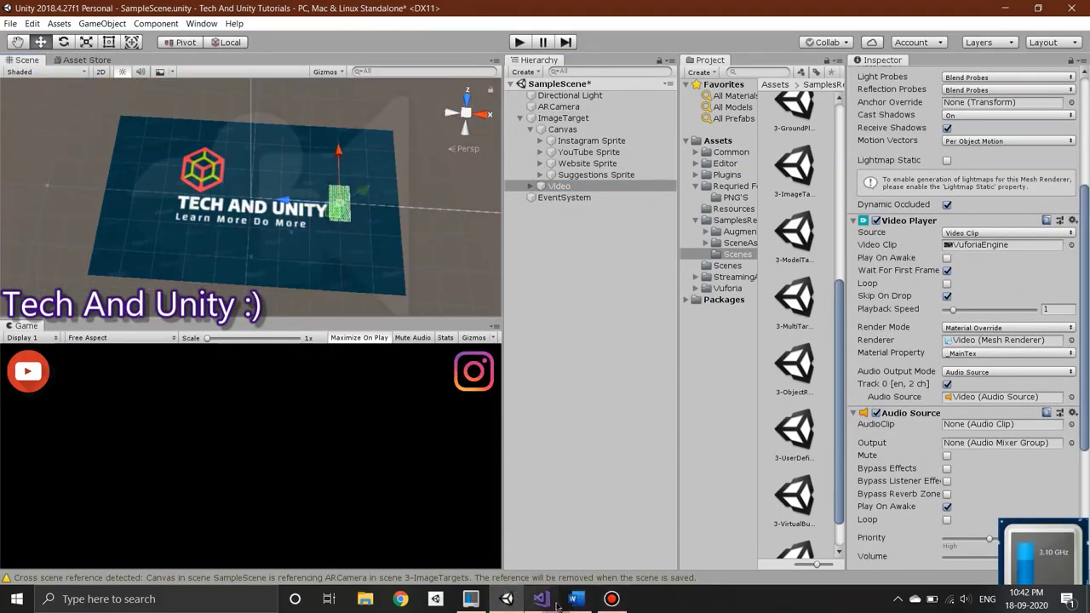
{"action": "key", "text": "alt+Tab"}
{"action": "left_click", "coordinate": [401, 343]}
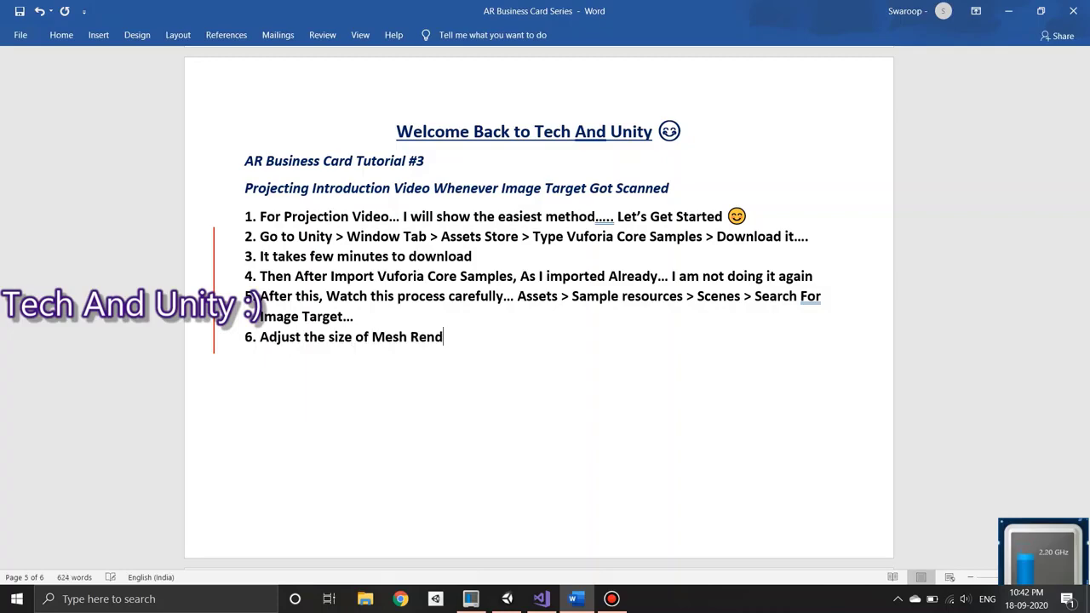
{"action": "key", "text": "alt+Tab"}
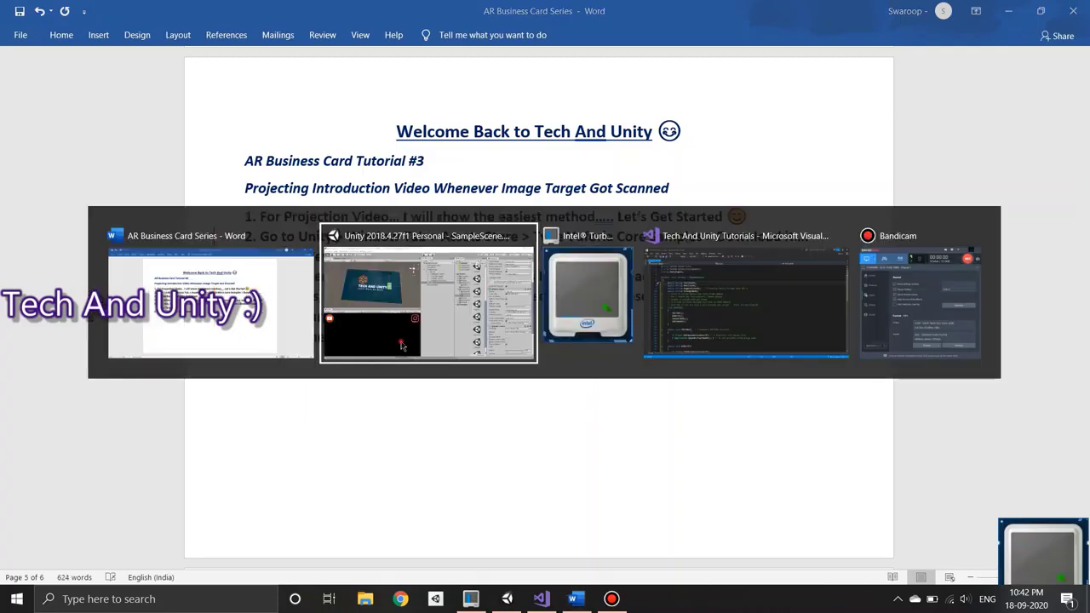
- Rotate the Video plane to Y rotation 180
{"action": "left_click", "coordinate": [394, 237]}
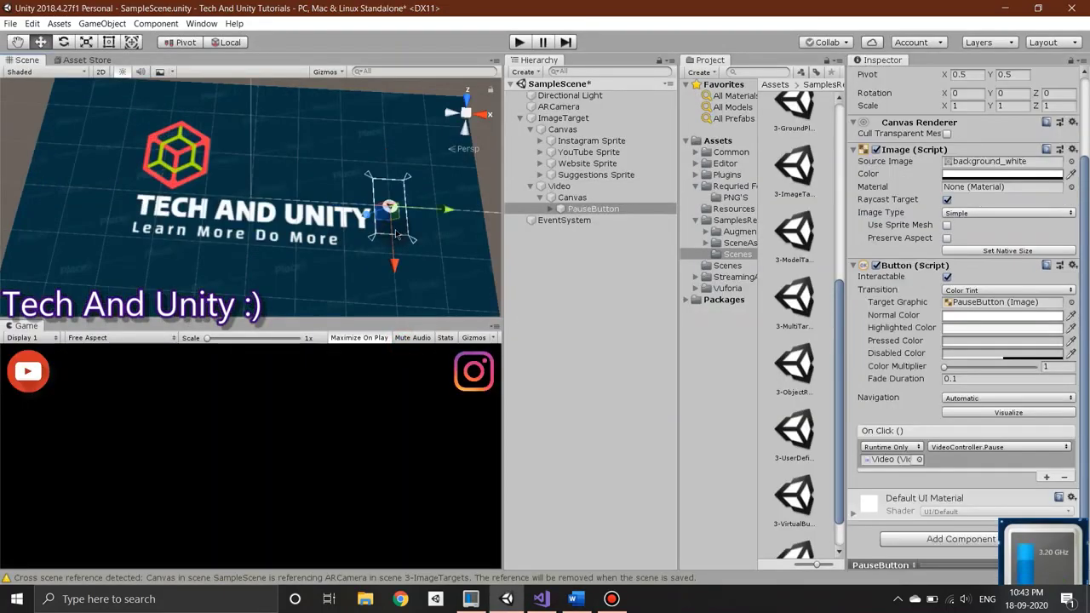
{"action": "left_click", "coordinate": [572, 197]}
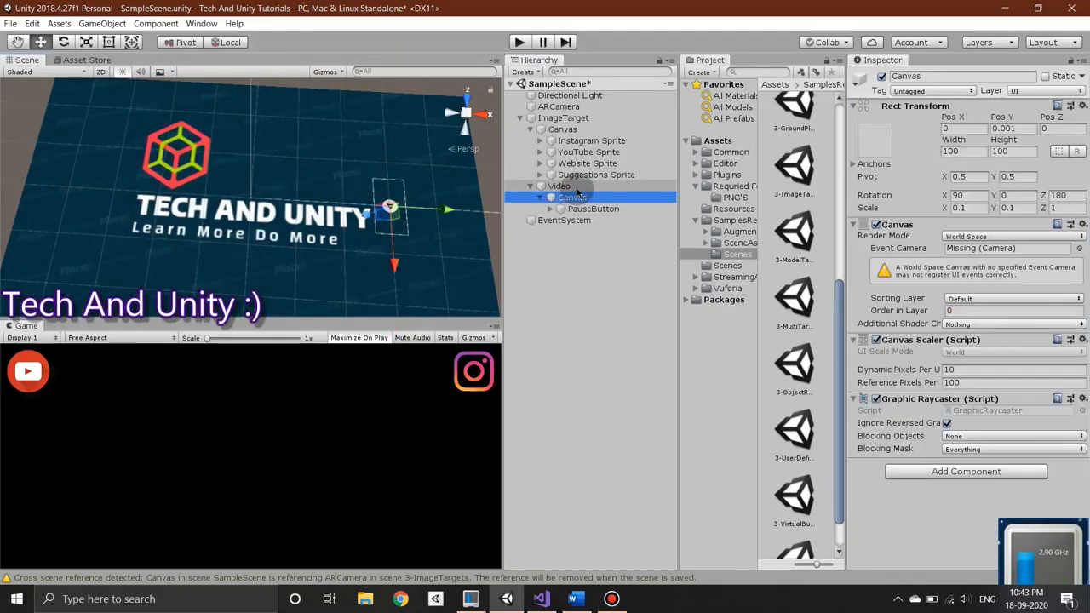
{"action": "left_click", "coordinate": [558, 186]}
{"action": "left_click", "coordinate": [63, 42]}
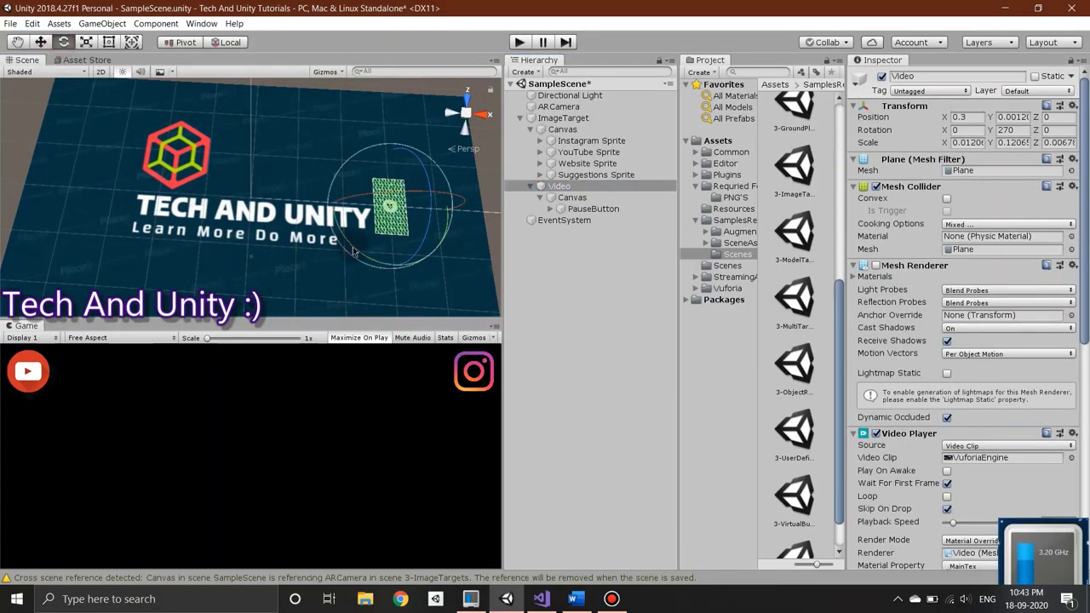
{"action": "mouse_move", "coordinate": [388, 256]}
{"action": "left_mouse_down"}
{"action": "mouse_move", "coordinate": [497, 274]}
{"action": "mouse_move", "coordinate": [518, 253]}
{"action": "left_mouse_up"}
{"action": "double_click", "coordinate": [1020, 129]}
{"action": "type", "text": "180"}
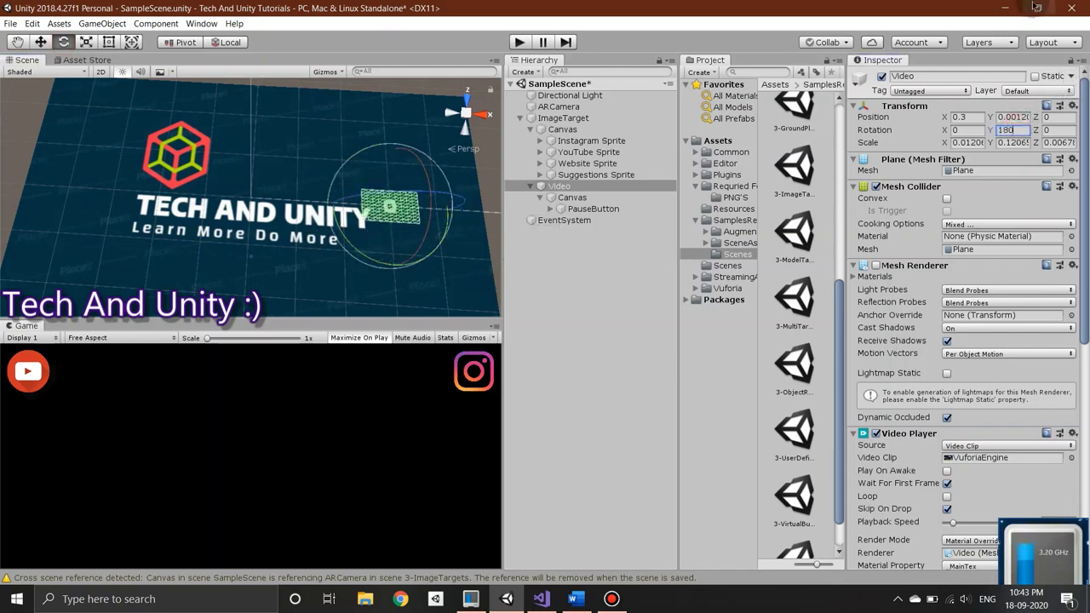
- Move the Video plane to the card centre and scale it up to cover the card
{"action": "left_click", "coordinate": [40, 44]}
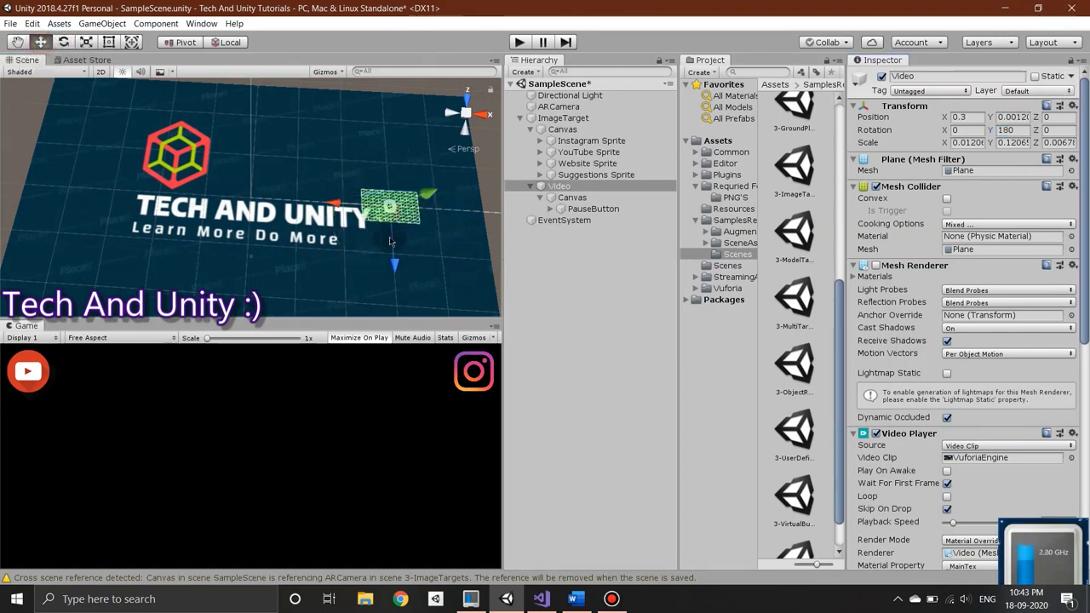
{"action": "mouse_move", "coordinate": [334, 204]}
{"action": "left_mouse_down"}
{"action": "mouse_move", "coordinate": [209, 197]}
{"action": "mouse_move", "coordinate": [719, 582]}
{"action": "left_mouse_up"}
{"action": "left_click", "coordinate": [85, 46]}
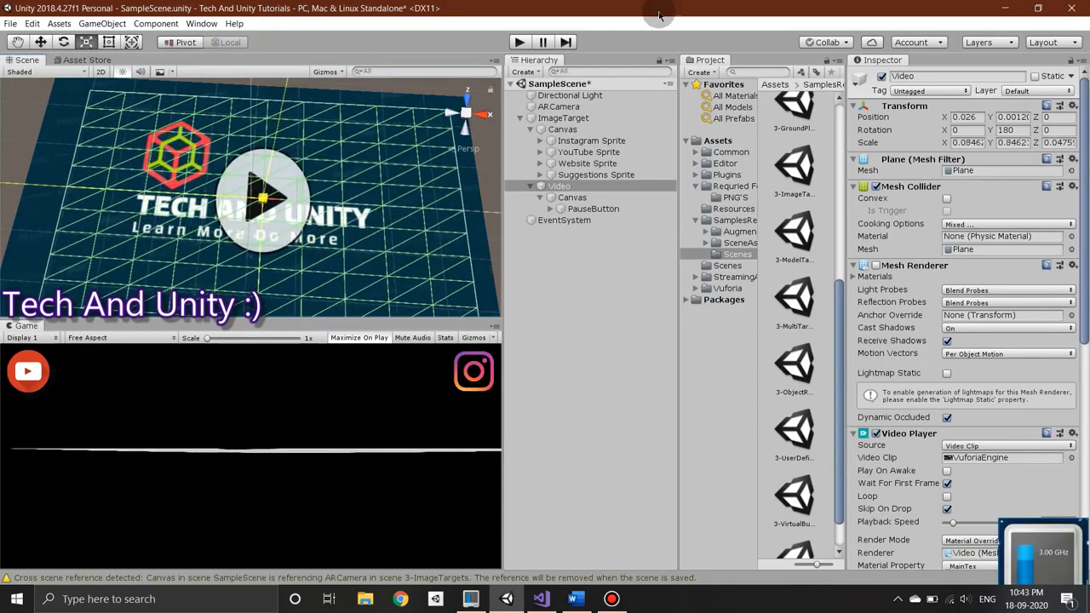
{"action": "key", "text": "f"}
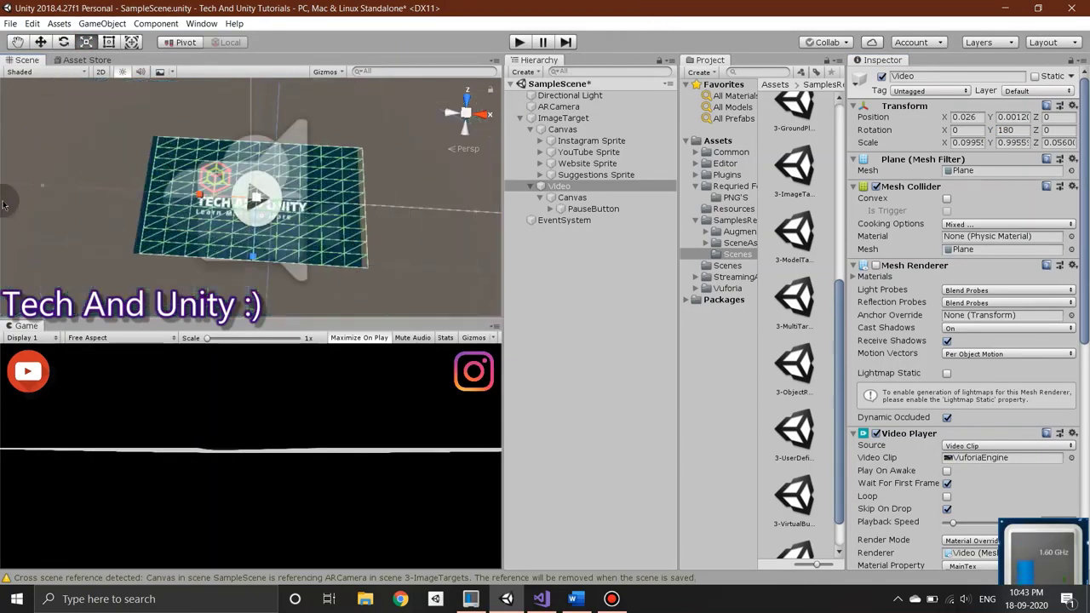
{"action": "left_click_drag", "start_coordinate": [201, 194], "coordinate": [326, 205]}
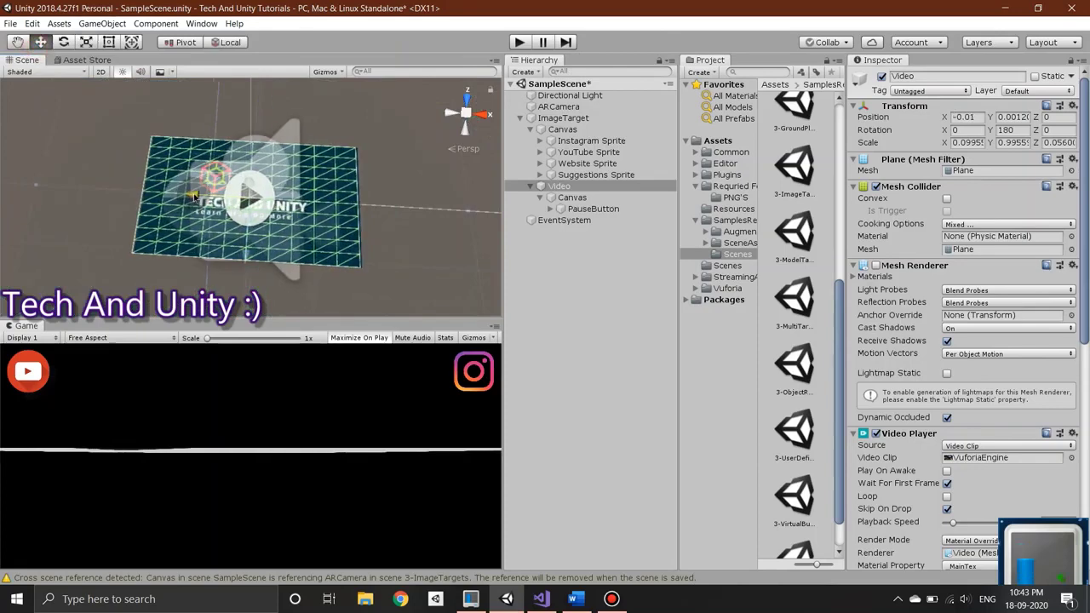
- Check the Video plane's placement by reselecting it and its children and orbiting around the card
{"action": "left_click", "coordinate": [419, 178]}
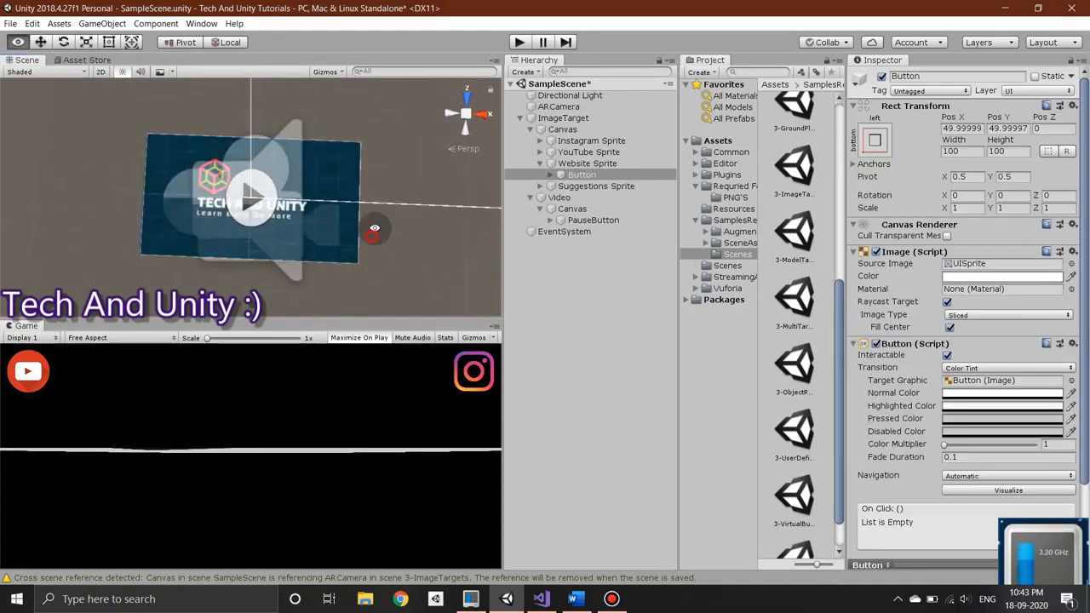
{"action": "left_click", "coordinate": [558, 197]}
{"action": "mouse_move", "coordinate": [384, 170]}
{"action": "left_mouse_down", "text": "alt"}
{"action": "mouse_move", "coordinate": [473, 156]}
{"action": "mouse_move", "coordinate": [452, 202]}
{"action": "left_mouse_up", "text": "alt"}
{"action": "left_click", "coordinate": [564, 198]}
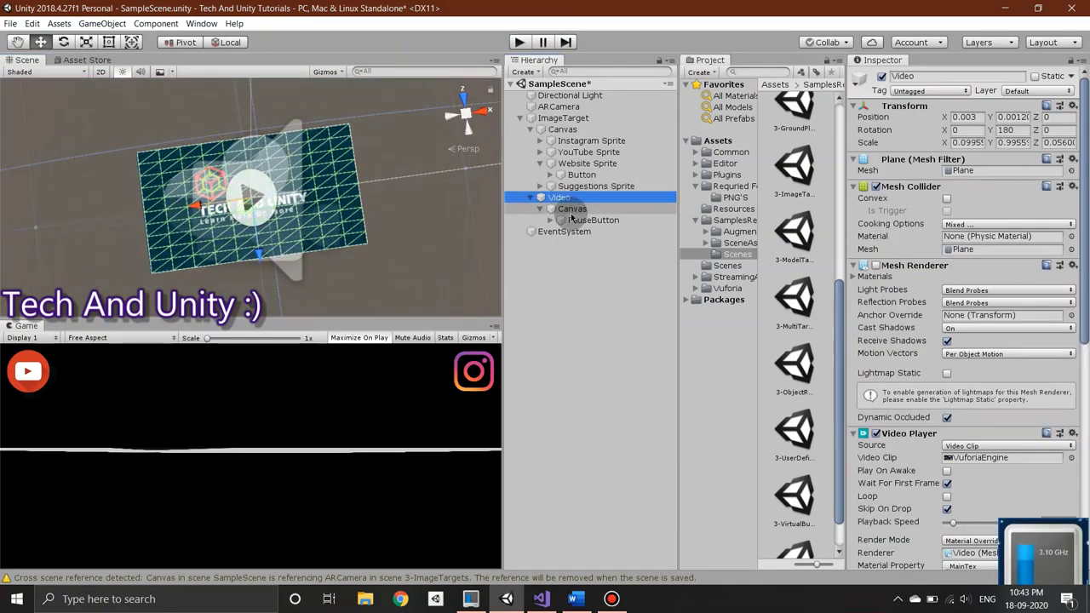
{"action": "left_click", "coordinate": [573, 219]}
{"action": "left_click", "coordinate": [572, 209]}
{"action": "left_click", "coordinate": [559, 197]}
{"action": "left_click", "coordinate": [300, 173]}
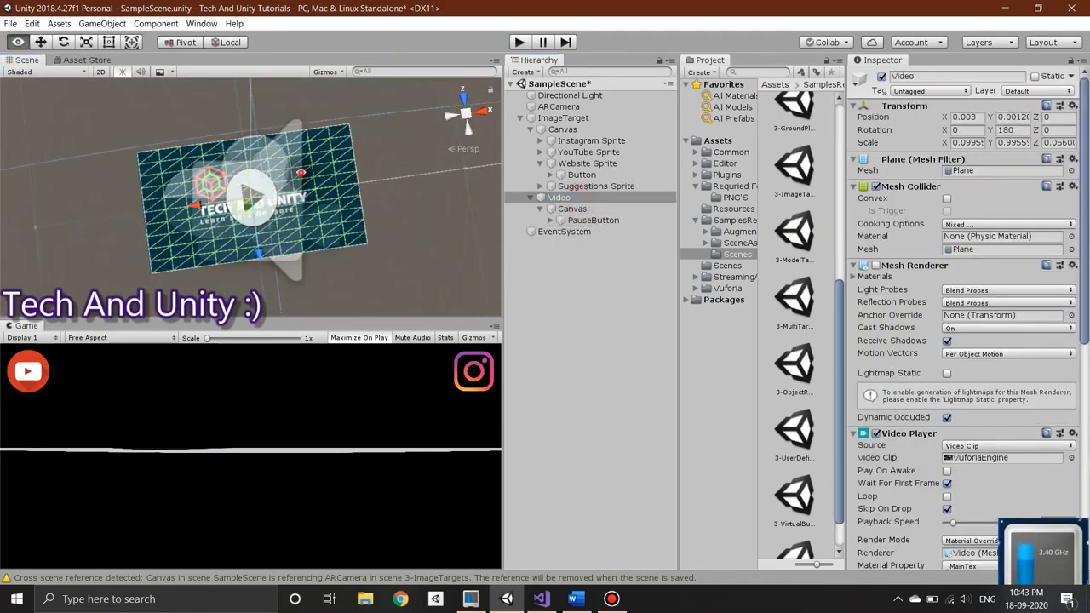
{"action": "left_click_drag", "start_coordinate": [300, 173], "coordinate": [254, 192], "text": "alt"}
- Add step 7, "Now its time to import a video…", after step 6 in the Word notes
{"action": "left_click", "coordinate": [576, 598]}
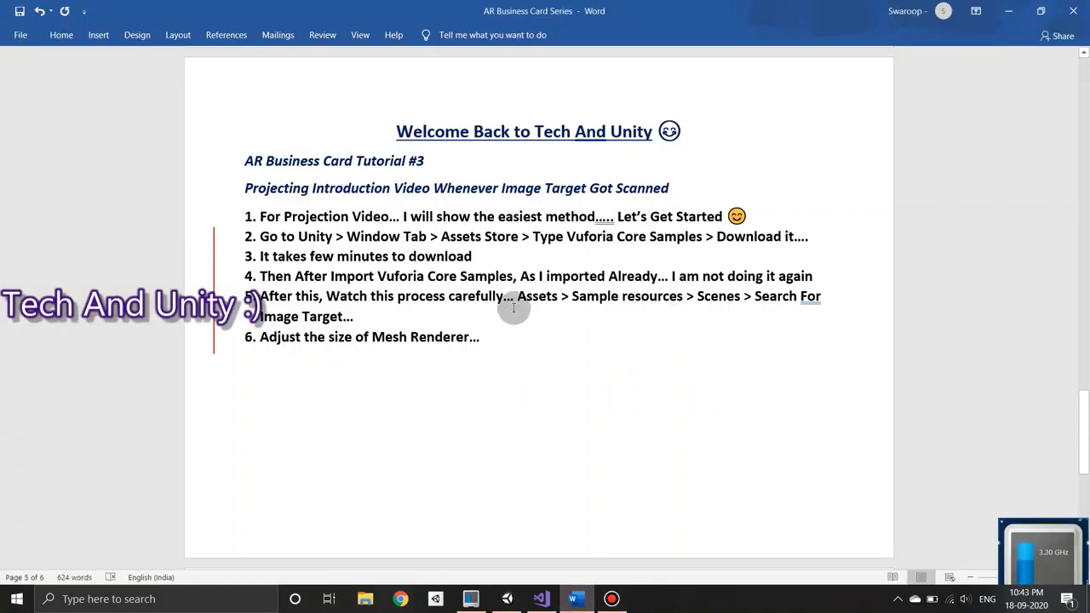
{"action": "left_click", "coordinate": [512, 344]}
{"action": "key", "text": "Return"}
{"action": "type", "text": "Now its time to import a video... In my case I want to project my introduction video...."}
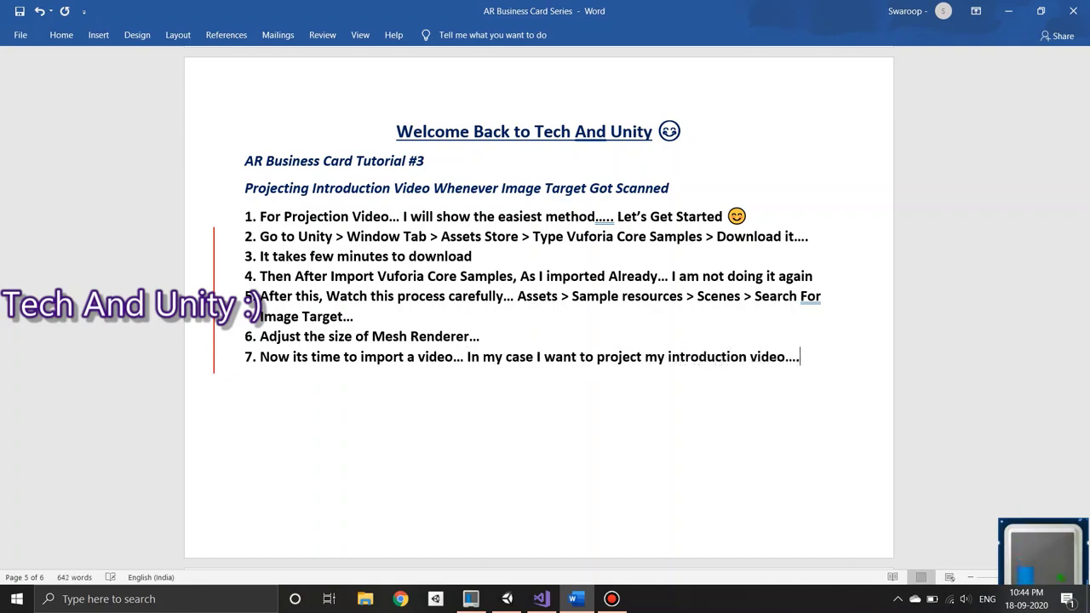
{"action": "left_click", "coordinate": [364, 599]}
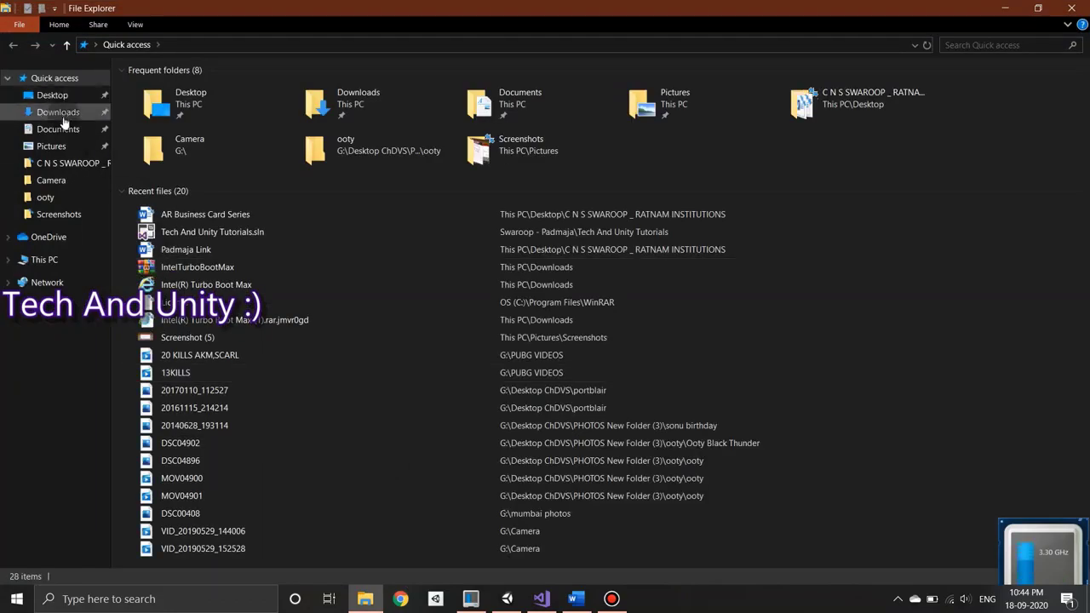
- Carry the Introduction To Tech And Unity MP4 from Downloads over to the Unity editor
{"action": "left_click", "coordinate": [64, 117]}
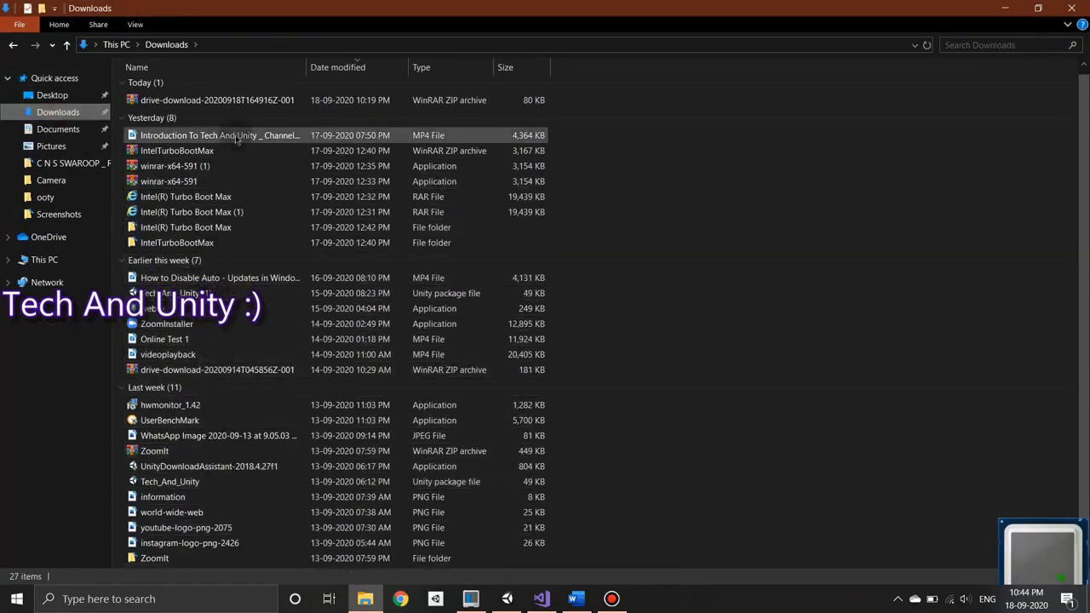
{"action": "mouse_move", "coordinate": [237, 139]}
{"action": "left_mouse_down"}
{"action": "mouse_move", "coordinate": [511, 596]}
{"action": "mouse_move", "coordinate": [773, 302]}
{"action": "left_mouse_up"}
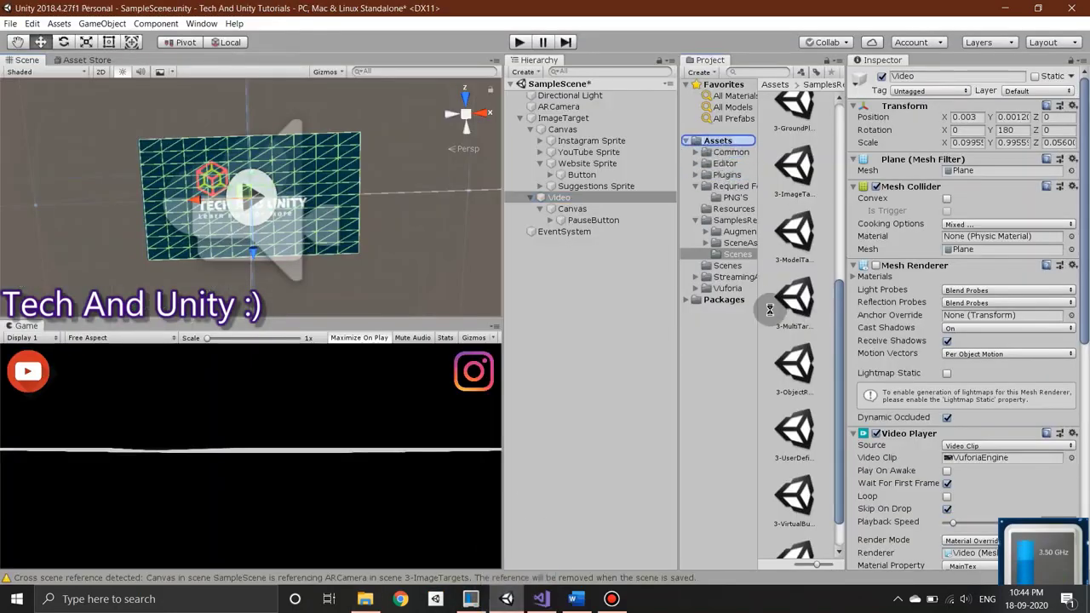
- Import the introduction video into the Unity project's Assets folder
{"action": "left_click_drag", "start_coordinate": [773, 315], "coordinate": [718, 136]}
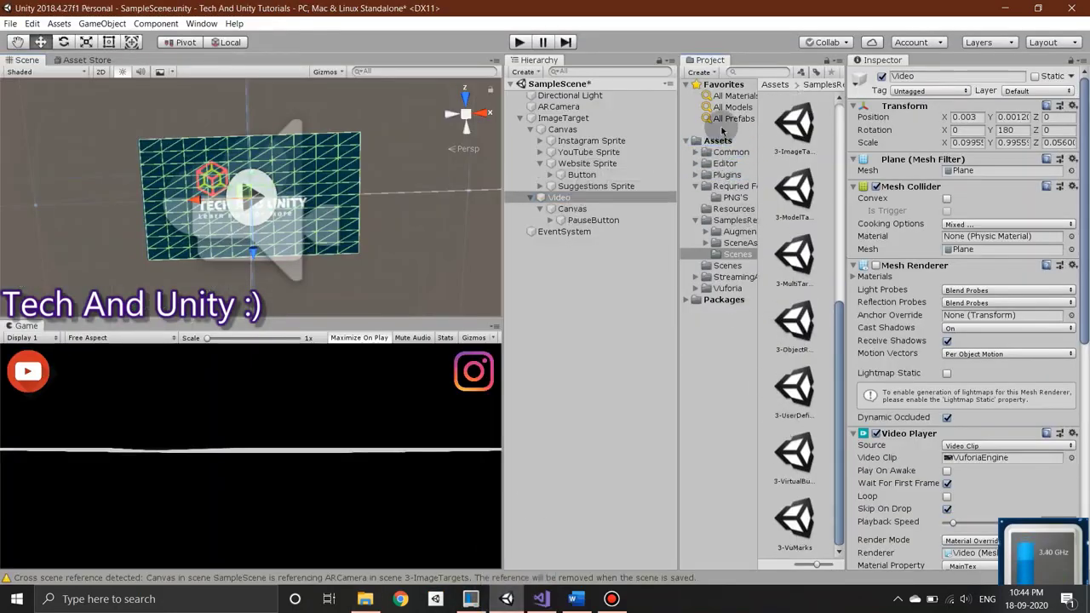
{"action": "left_click_drag", "start_coordinate": [793, 538], "coordinate": [961, 458]}
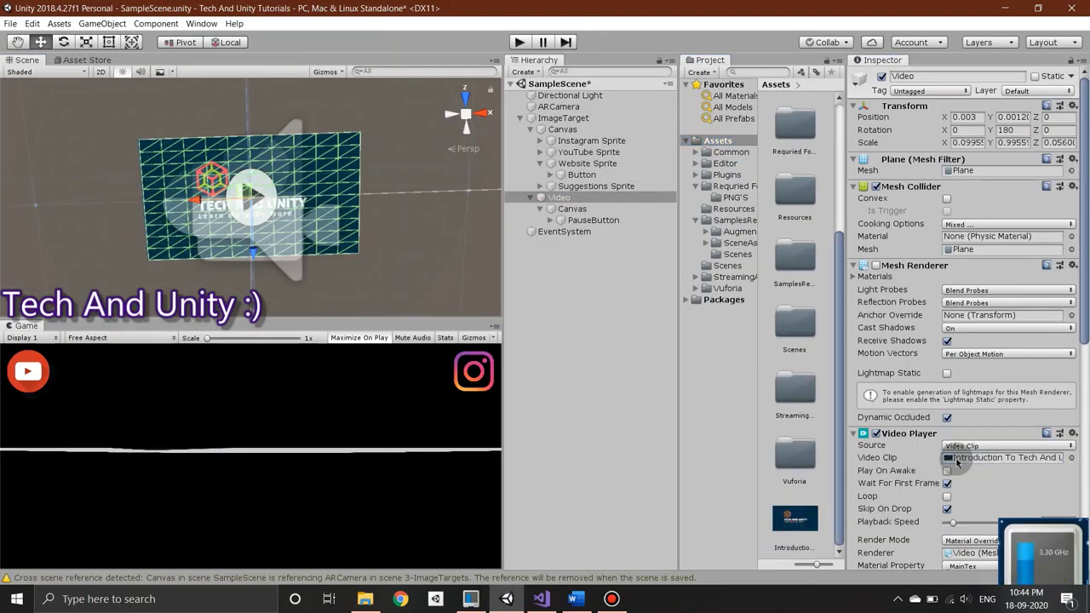
{"action": "scroll", "coordinate": [961, 457], "scroll_direction": "down", "scroll_amount": 5}
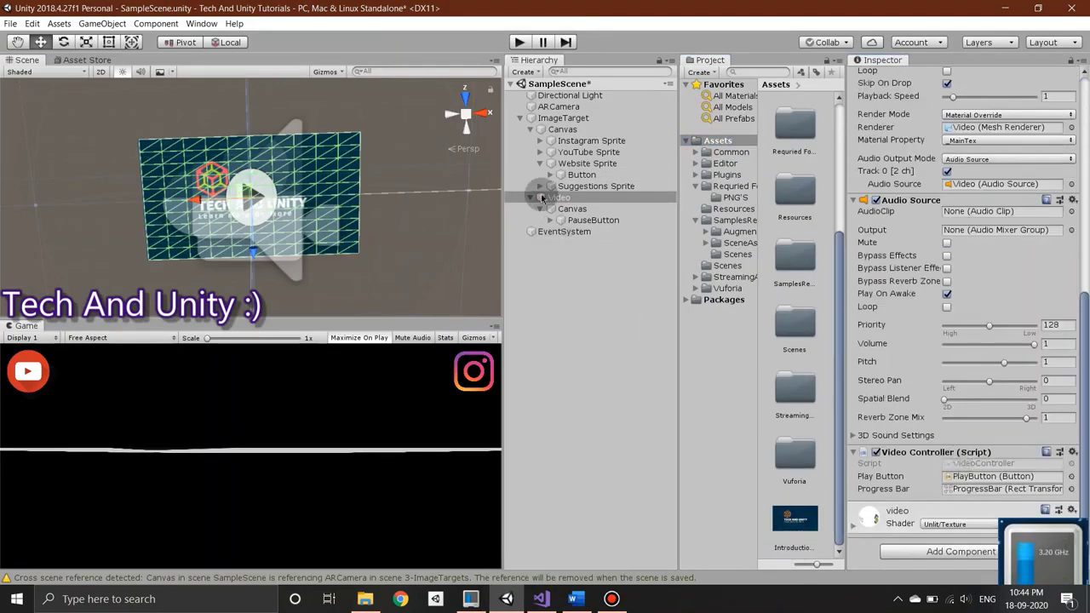
{"action": "left_click_drag", "start_coordinate": [558, 198], "coordinate": [559, 217]}
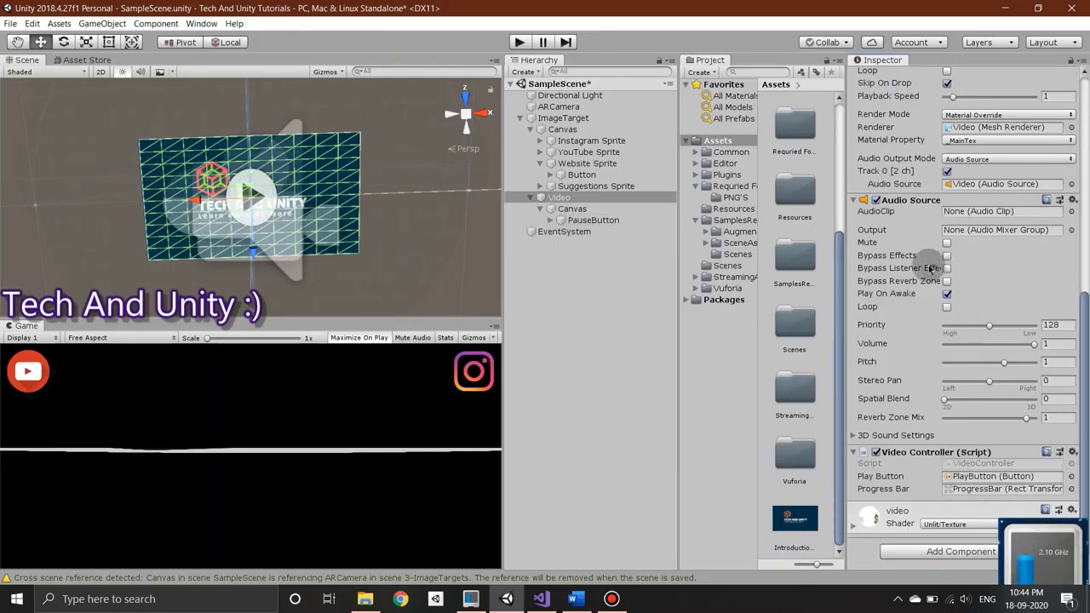
{"action": "scroll", "coordinate": [931, 263], "scroll_direction": "up", "scroll_amount": 10}
{"action": "scroll", "coordinate": [966, 363], "scroll_direction": "down", "scroll_amount": 10}
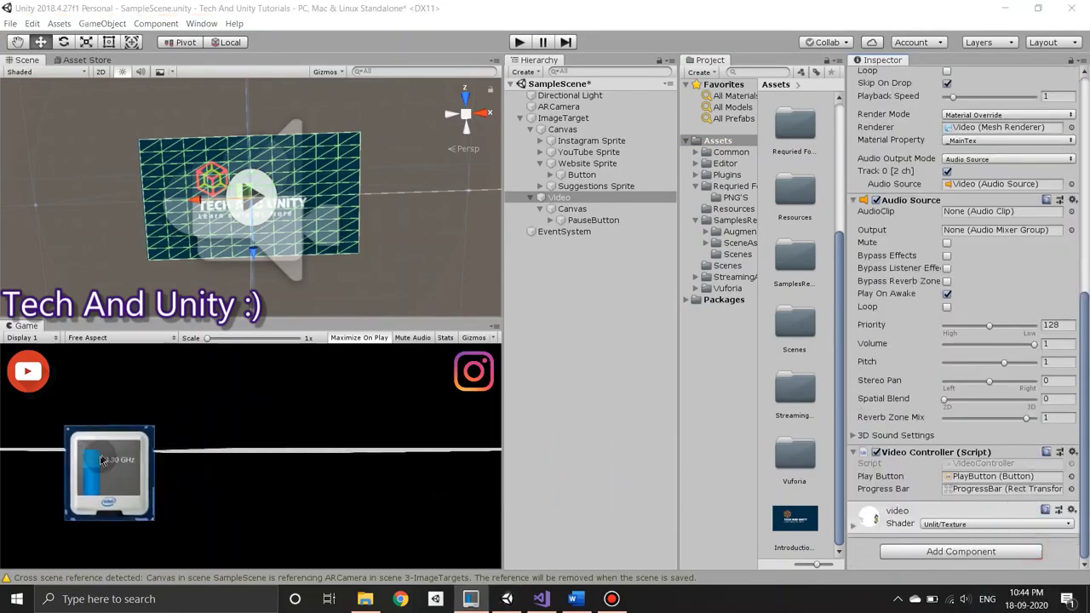
- Expand the 'video' material foldout in the Inspector to show its texture settings
{"action": "left_click", "coordinate": [1071, 510]}
{"action": "left_click", "coordinate": [856, 529]}
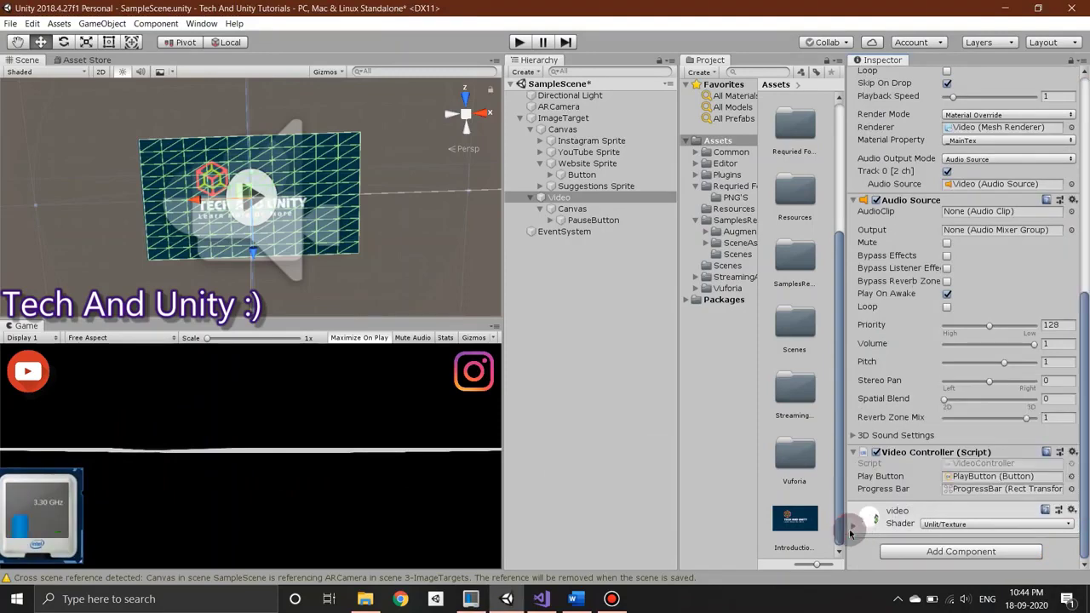
{"action": "left_click", "coordinate": [852, 525]}
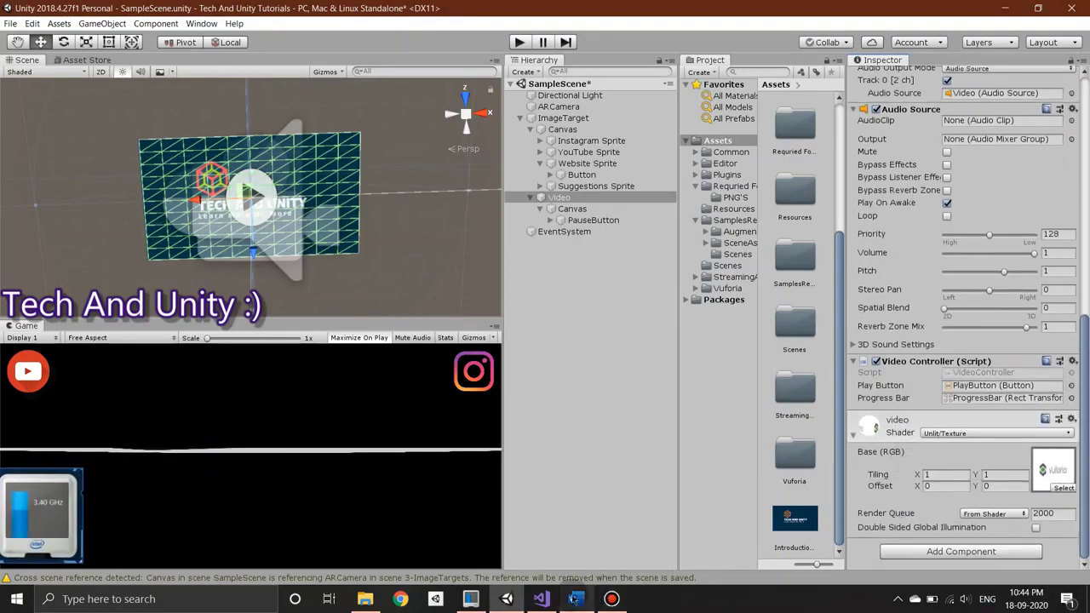
- Add step 8, "Now lets upload custom Thumbnail…", to the Word notes
{"action": "left_click", "coordinate": [575, 599]}
{"action": "key", "text": "Return"}
{"action": "type", "text": "No"}
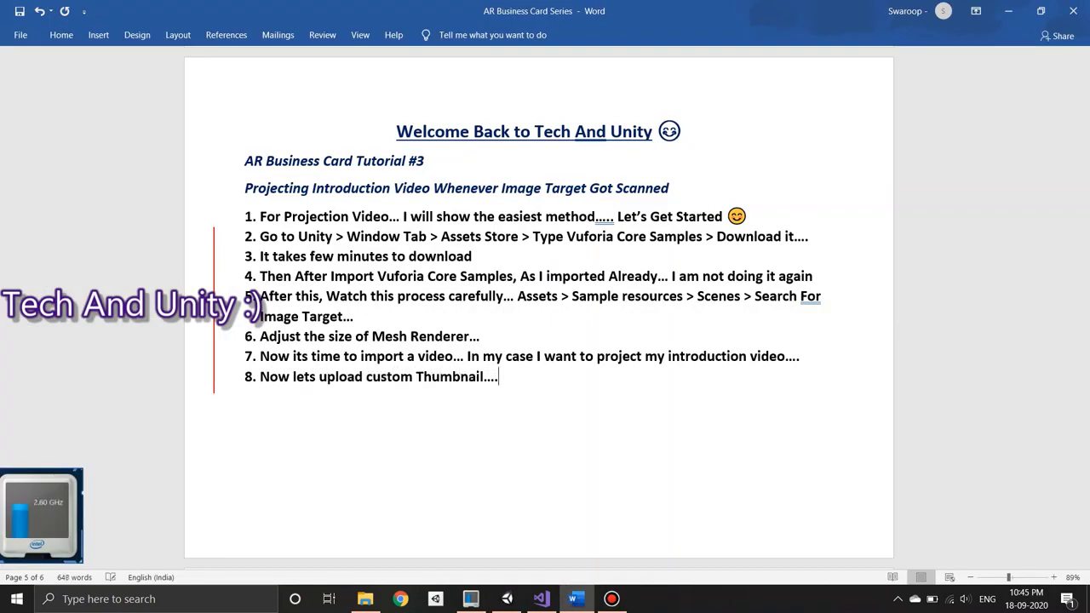
- Import the Intro image from D:\YouTube Files into Unity's Assets
{"action": "left_click", "coordinate": [365, 598]}
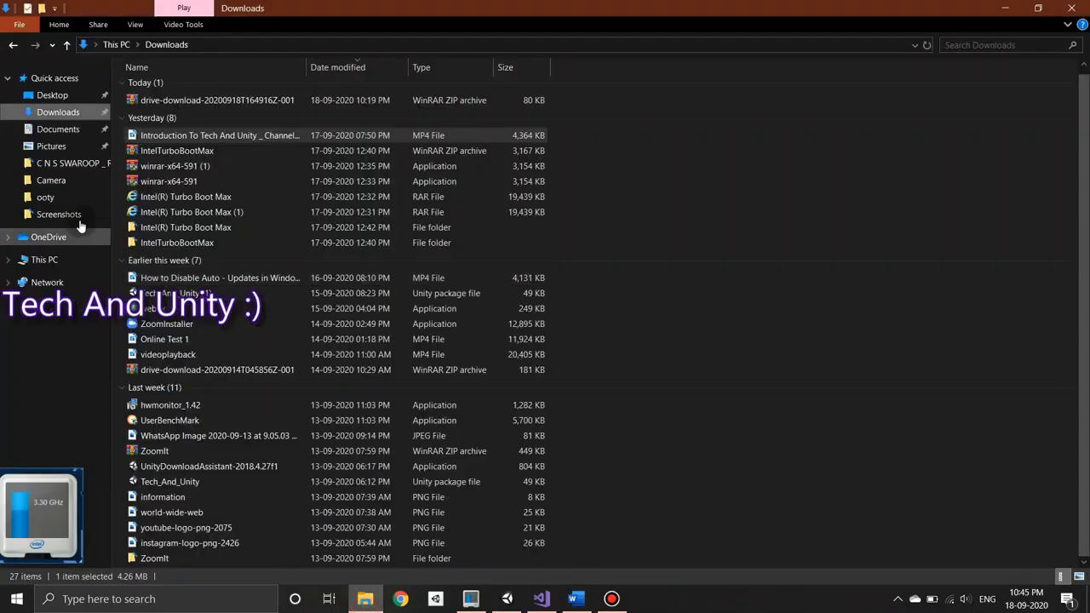
{"action": "left_click", "coordinate": [47, 260]}
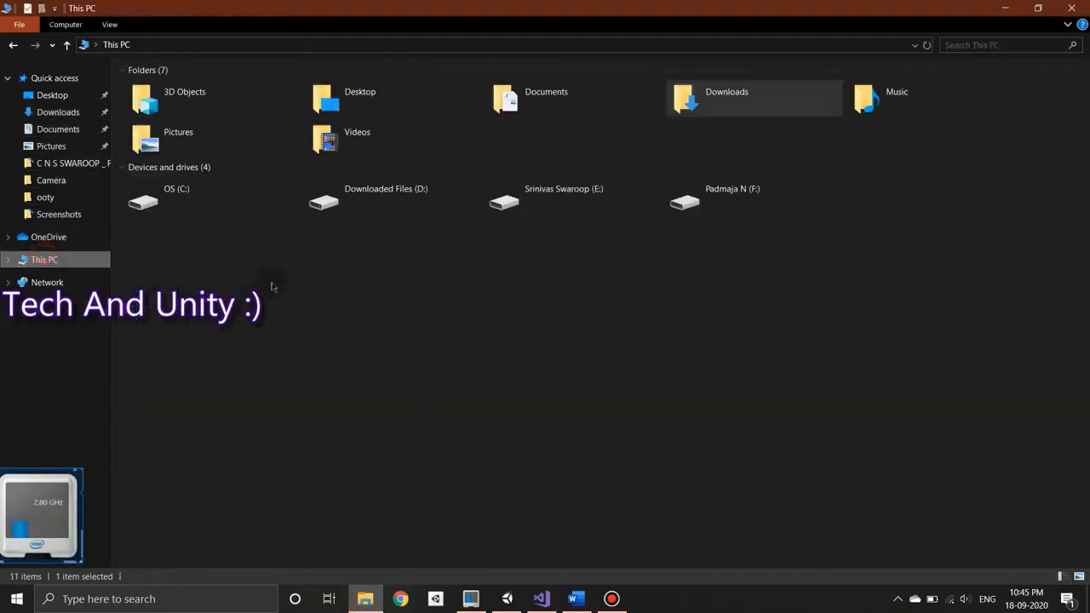
{"action": "double_click", "coordinate": [358, 194]}
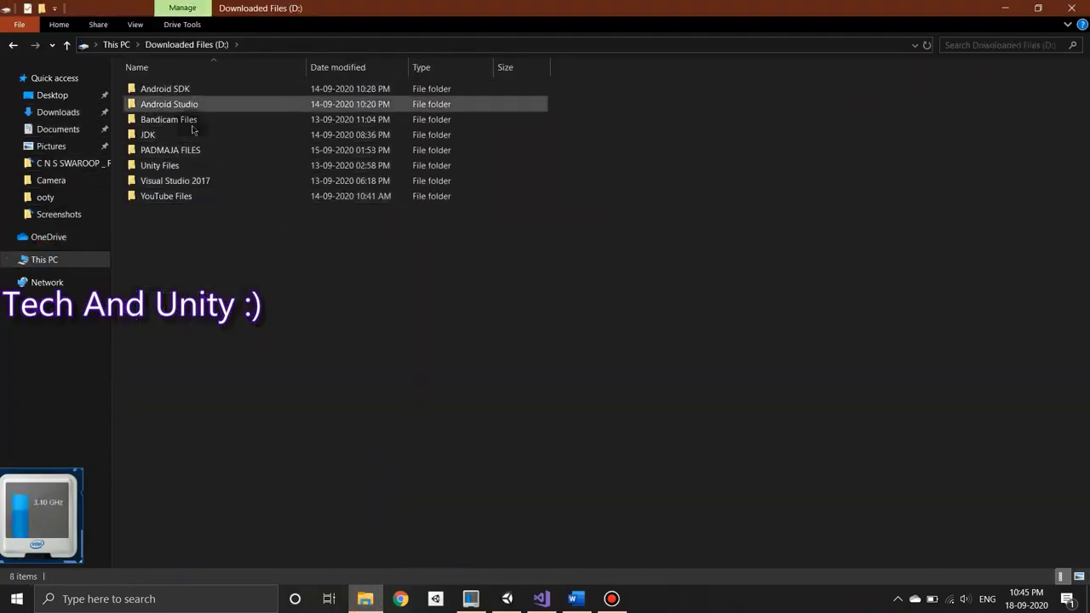
{"action": "double_click", "coordinate": [176, 196]}
{"action": "left_click", "coordinate": [317, 117]}
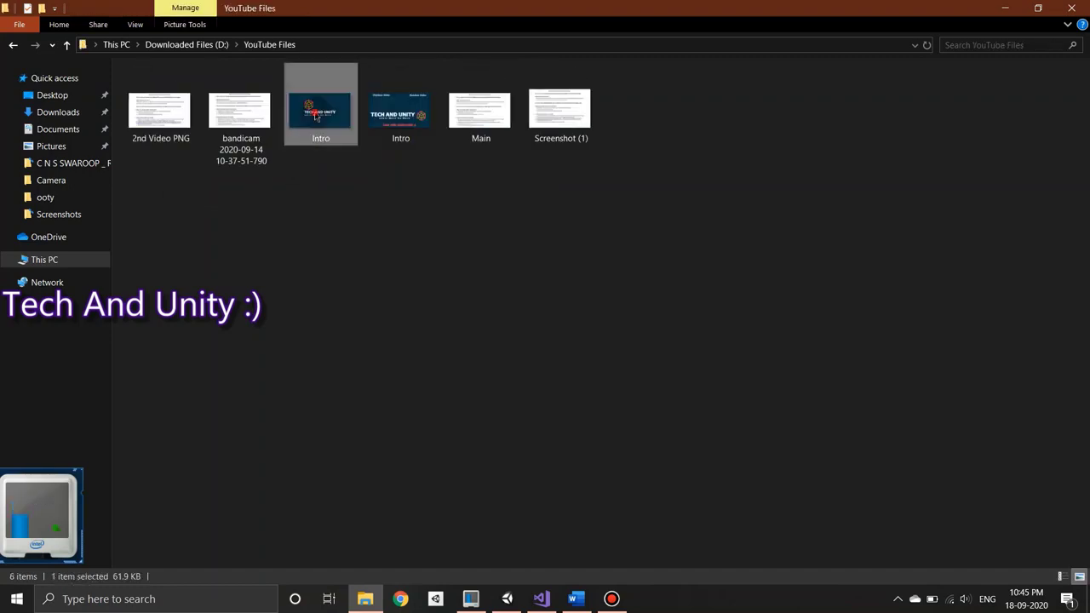
{"action": "mouse_move", "coordinate": [316, 117]}
{"action": "left_mouse_down"}
{"action": "mouse_move", "coordinate": [719, 160]}
{"action": "mouse_move", "coordinate": [717, 140]}
{"action": "left_mouse_up"}
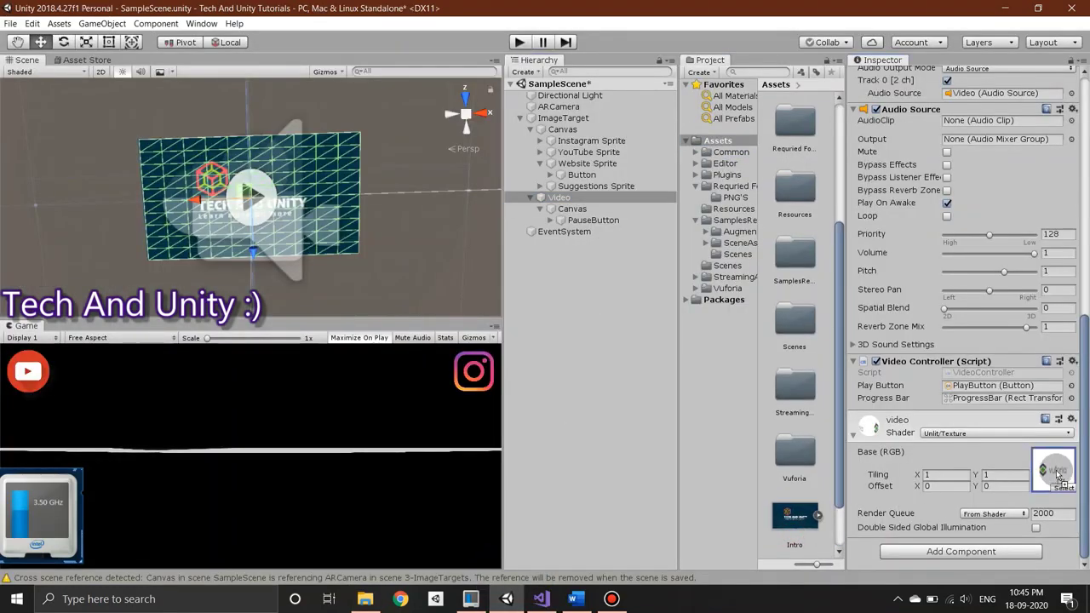
- Assign the Intro image as the video material's Base (RGB) texture and reset the Scene view
{"action": "left_click_drag", "start_coordinate": [1059, 476], "coordinate": [1058, 476]}
{"action": "left_click_drag", "start_coordinate": [242, 180], "coordinate": [417, 506], "text": "alt"}
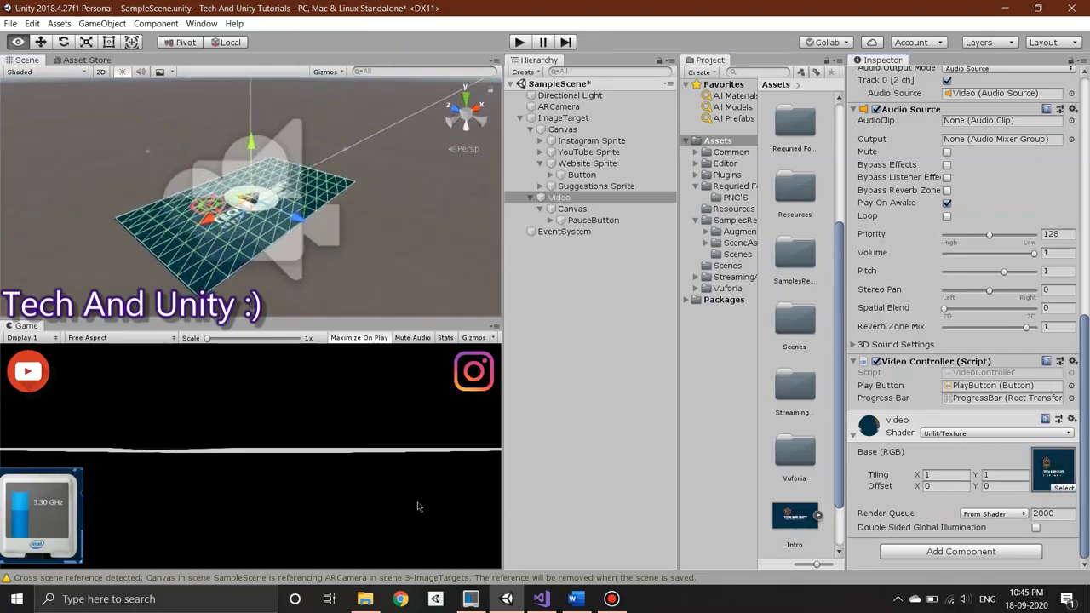
{"action": "left_click", "coordinate": [466, 87]}
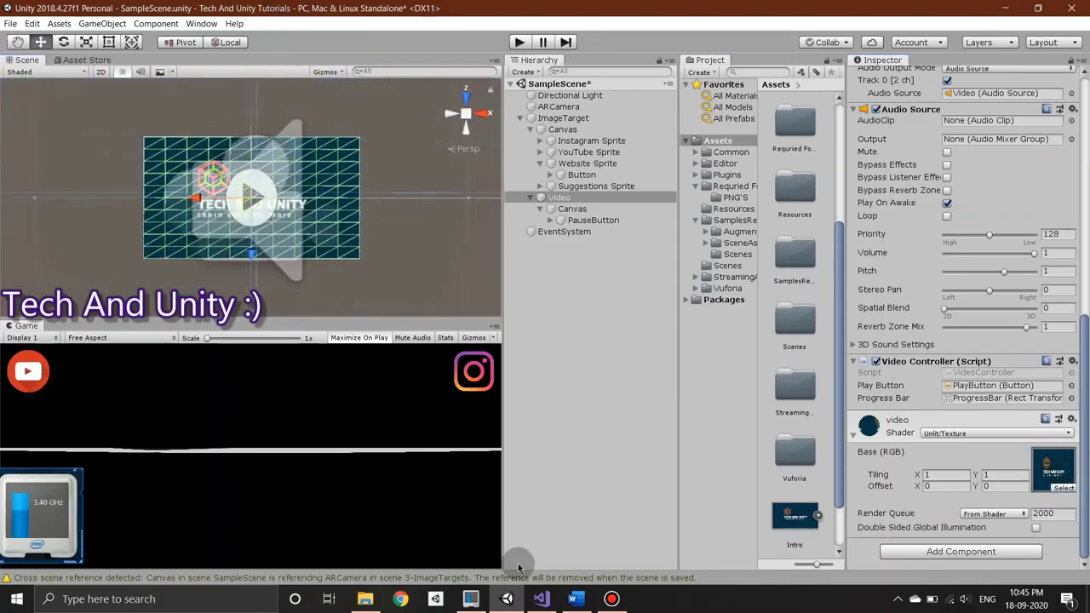
{"action": "left_click", "coordinate": [576, 599]}
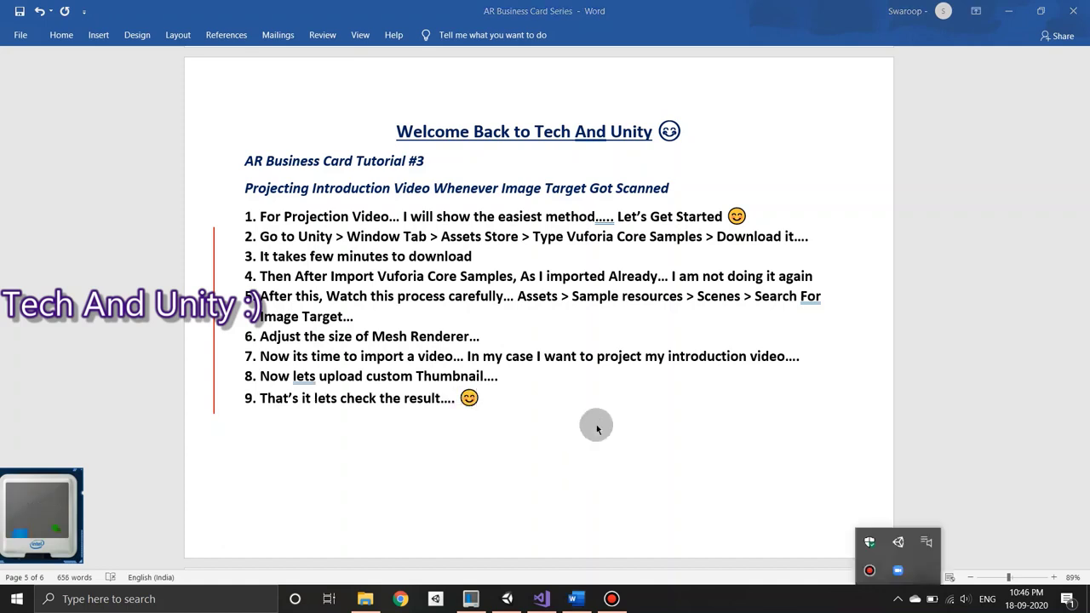
- Add item 10, "Before that, we should check Scenes…", to the Word notes
{"action": "key", "text": "Return"}
{"action": "type", "text": "Before that, we should check Scenes..."}
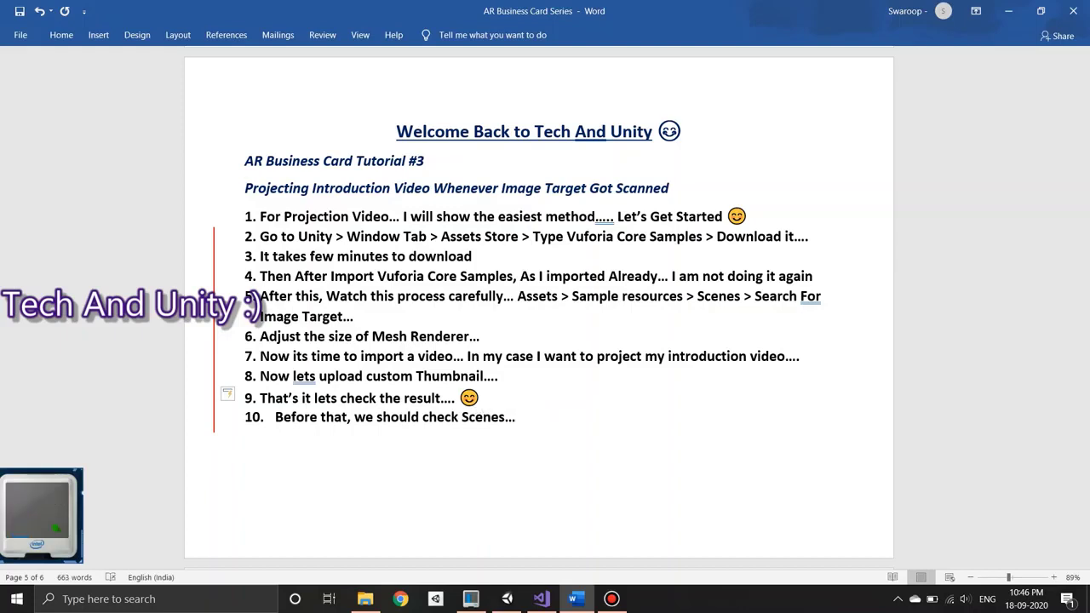
{"action": "left_click", "coordinate": [506, 599]}
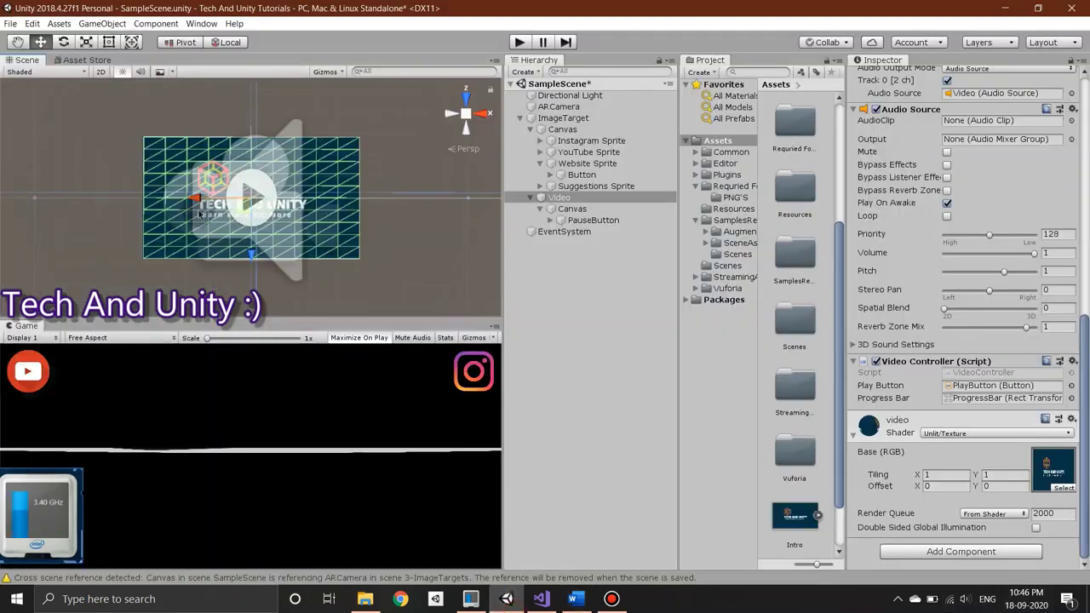
- In Build Settings, untick 3-CylinderTargets, 1-Menu and 0-Splash, leaving only 3-ImageTargets included
{"action": "left_click", "coordinate": [10, 24]}
{"action": "left_click", "coordinate": [51, 147]}
{"action": "scroll", "coordinate": [234, 136], "scroll_direction": "down", "scroll_amount": 3}
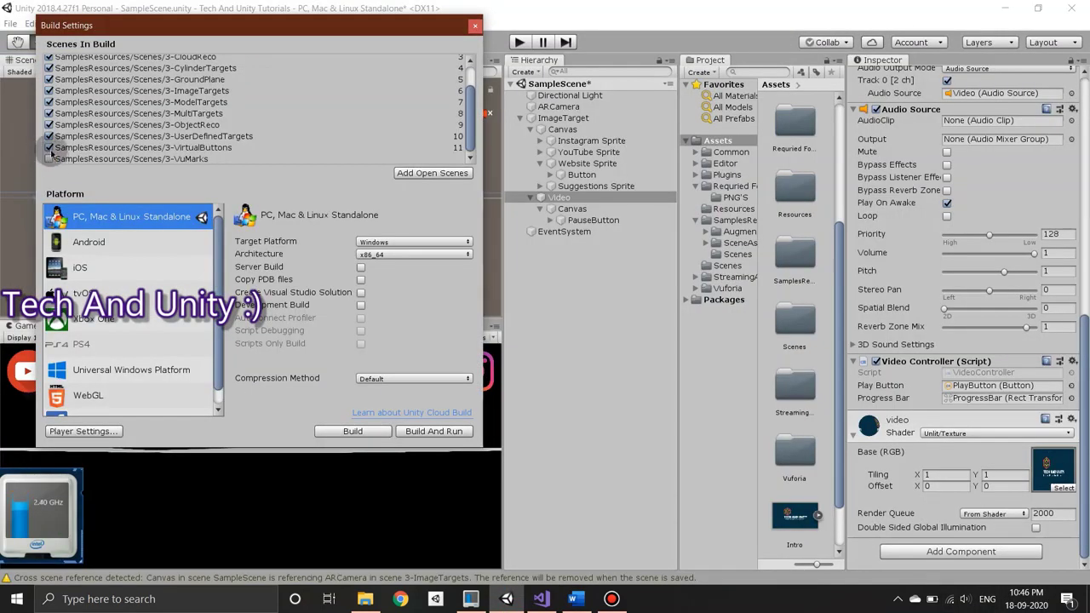
{"action": "left_click", "coordinate": [49, 69]}
{"action": "scroll", "coordinate": [49, 81], "scroll_direction": "up", "scroll_amount": 3}
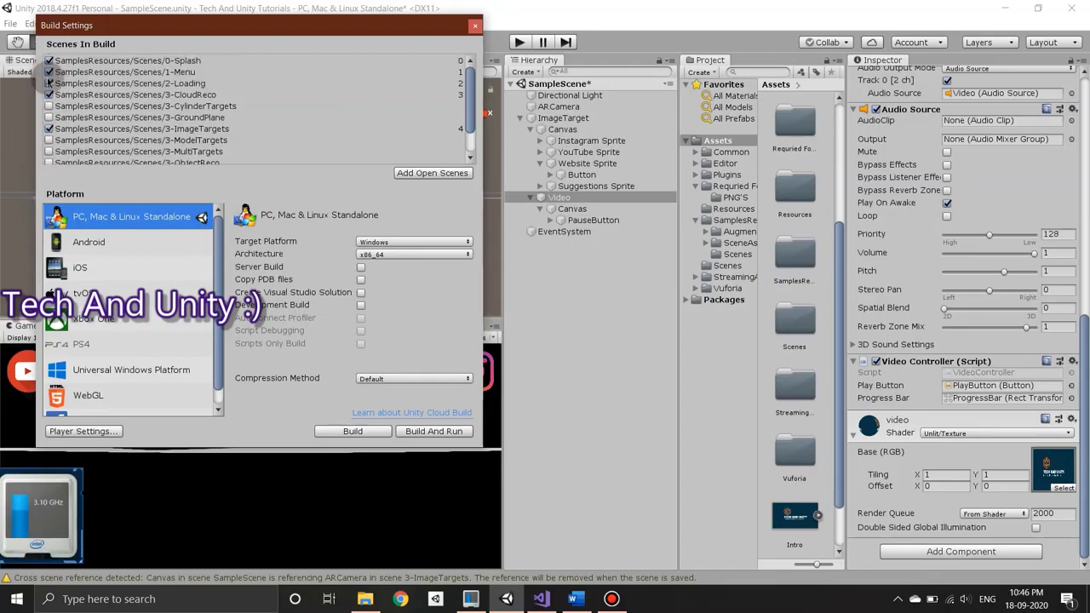
{"action": "left_click", "coordinate": [48, 71]}
{"action": "left_click", "coordinate": [49, 61]}
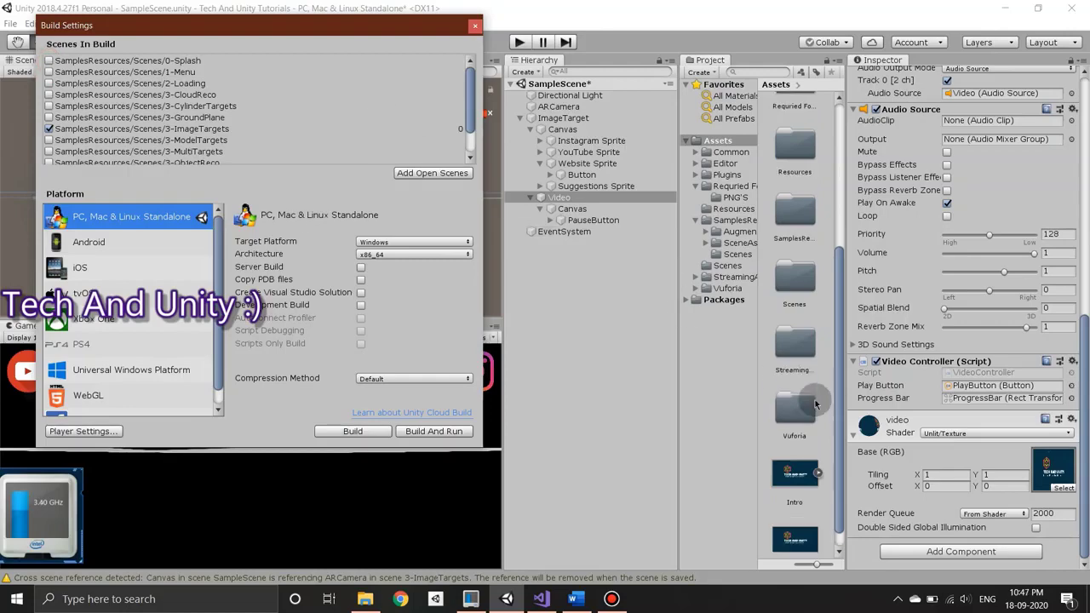
- Add item 11, "Don't forget to add present scene", to the Word notes
{"action": "left_click", "coordinate": [576, 598]}
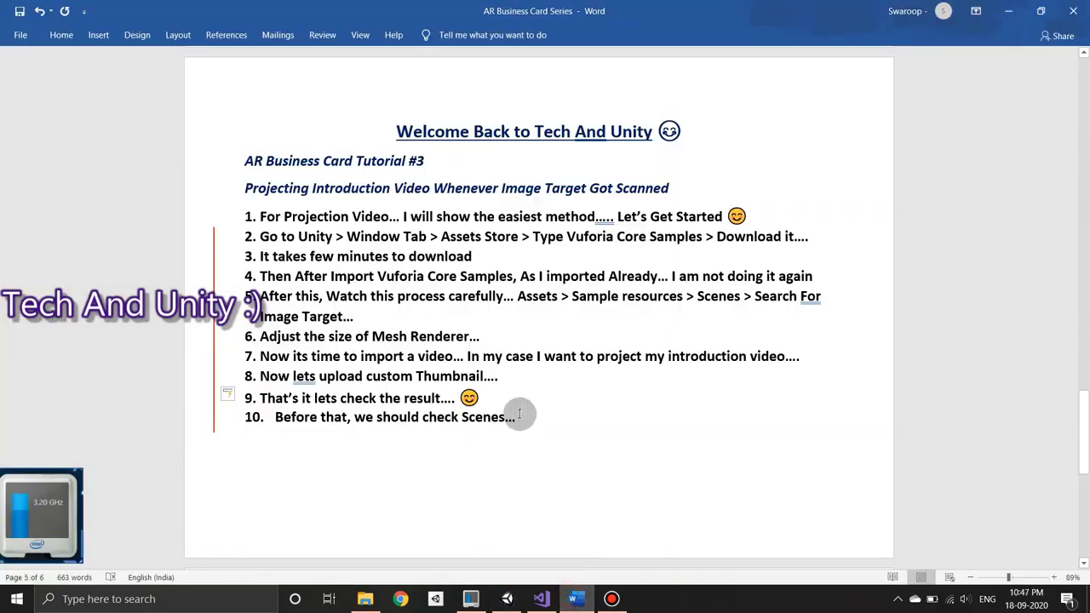
{"action": "left_click", "coordinate": [517, 417]}
{"action": "key", "text": "Return"}
{"action": "type", "text": "Do"}
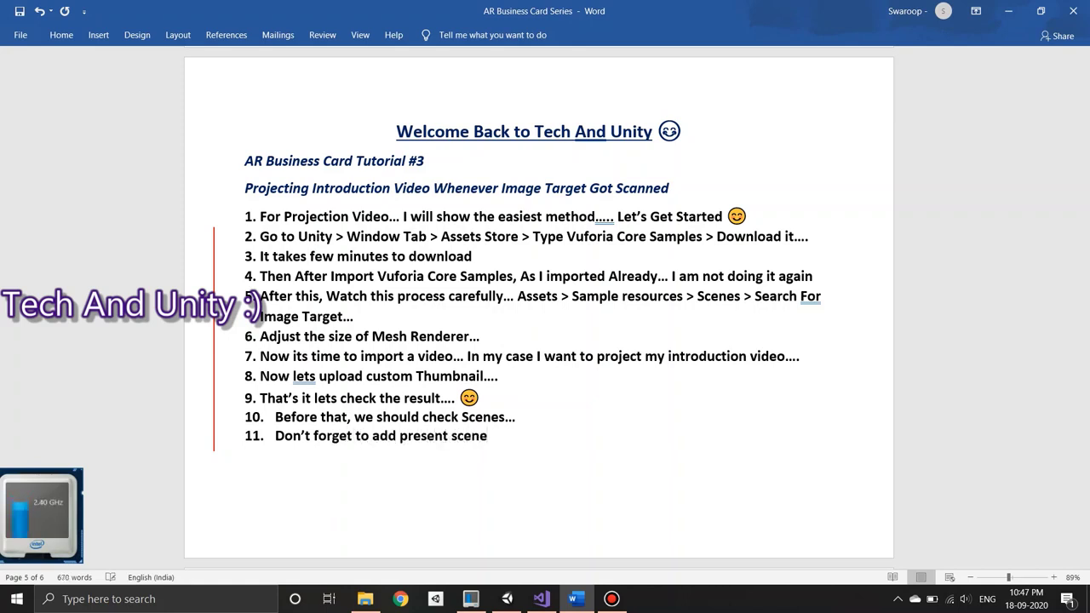
{"action": "key", "text": "alt+Tab"}
- Add SampleScene from the Scenes folder to Scenes In Build as index 1, then close Build Settings
{"action": "double_click", "coordinate": [797, 266]}
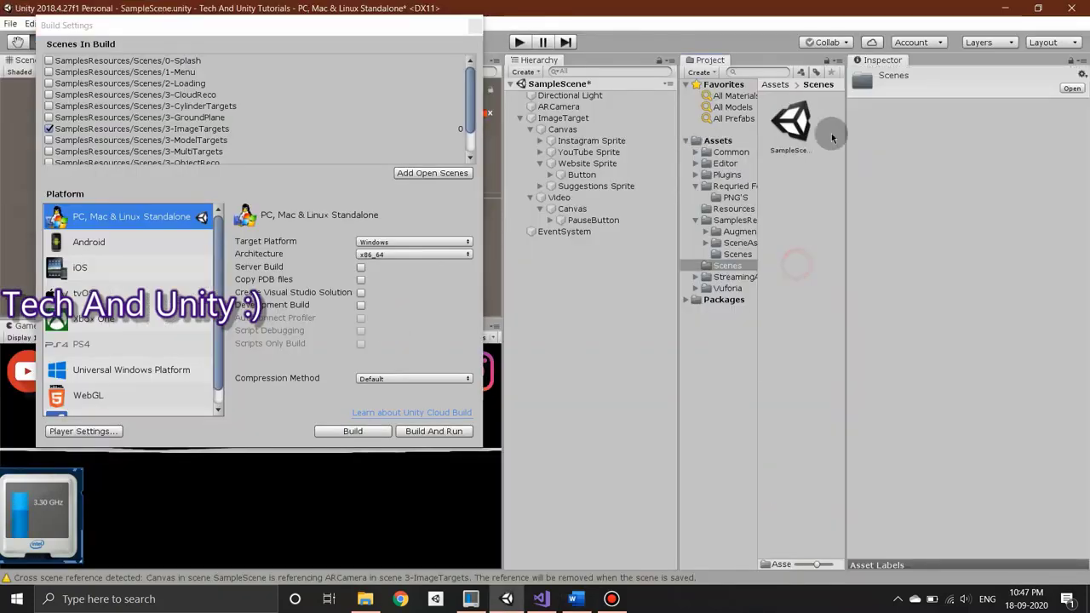
{"action": "left_click_drag", "start_coordinate": [792, 126], "coordinate": [409, 136]}
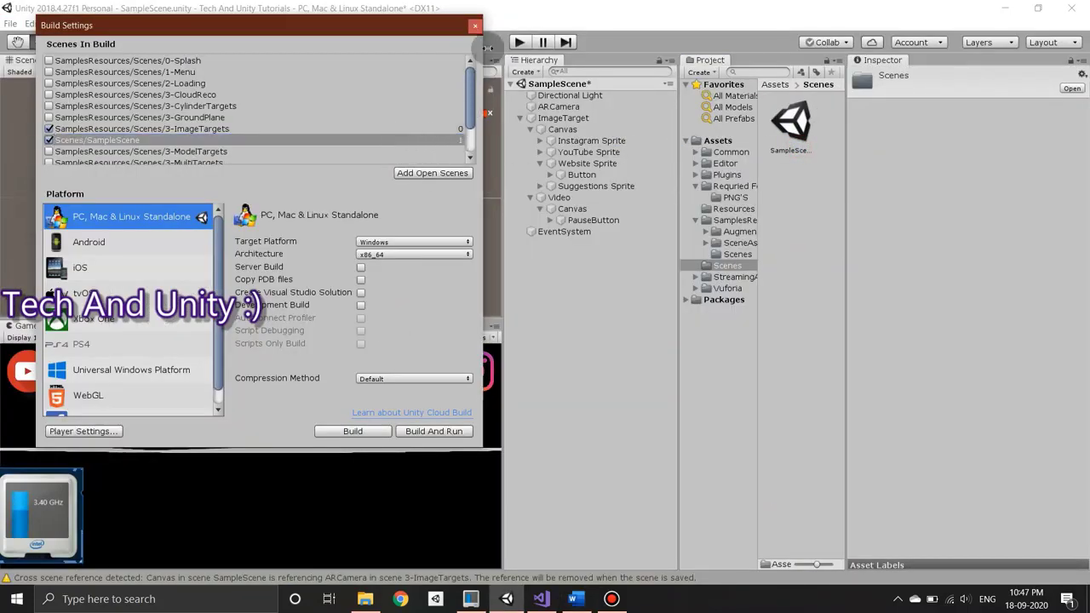
{"action": "left_click", "coordinate": [472, 26]}
{"action": "key", "text": "alt+Tab"}
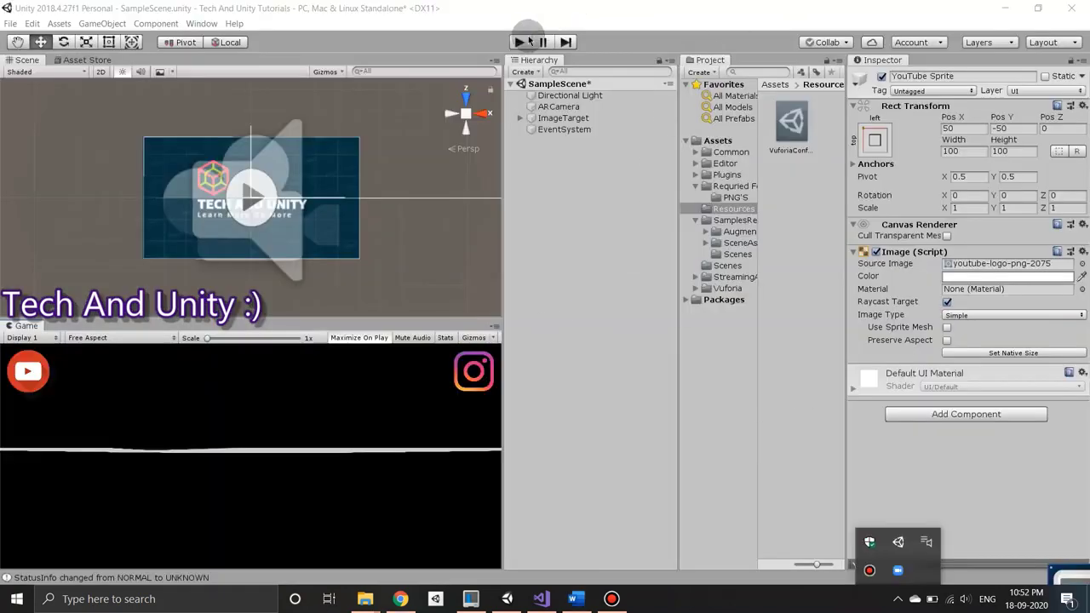
- Enter Play mode to test the introduction video on the tracked business card
{"action": "left_click", "coordinate": [519, 42]}
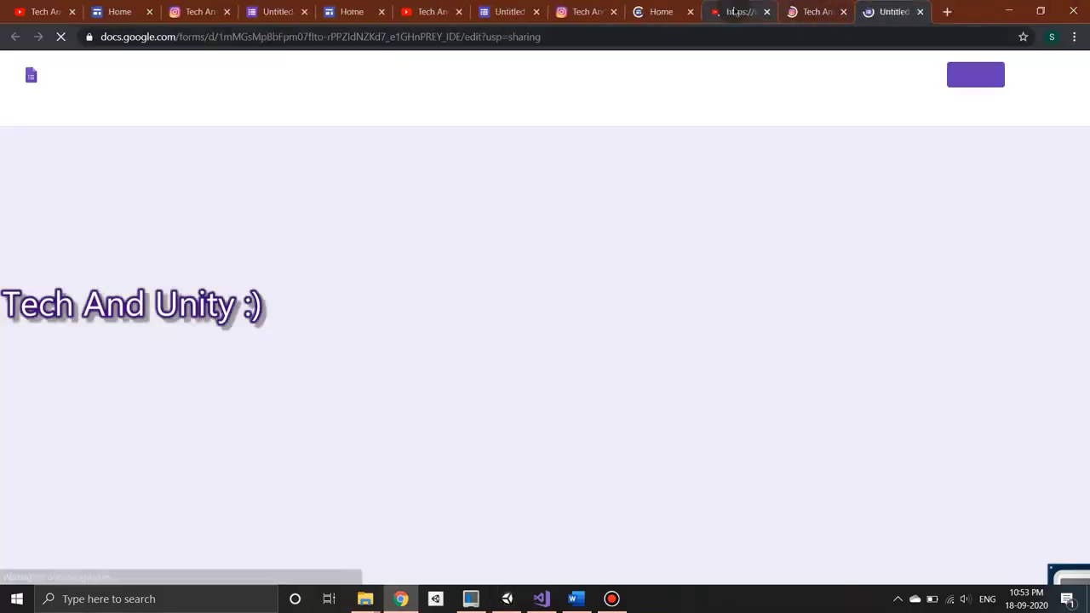
- Check the Tech And Unity YouTube channel, Google Sites website and Instagram tabs, then the untitled form
{"action": "left_click", "coordinate": [737, 12]}
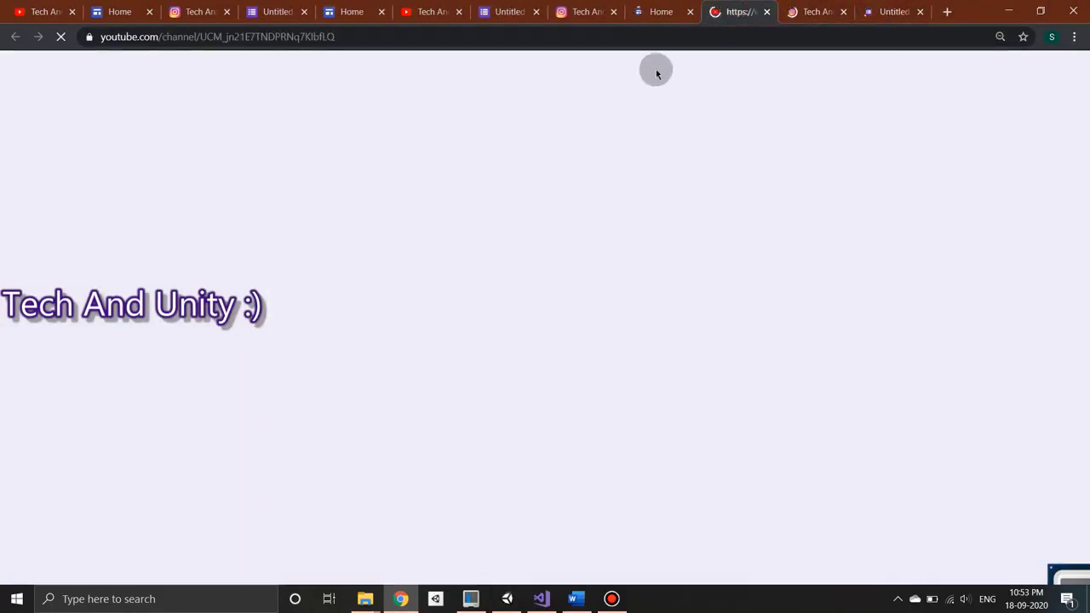
{"action": "left_click", "coordinate": [667, 10]}
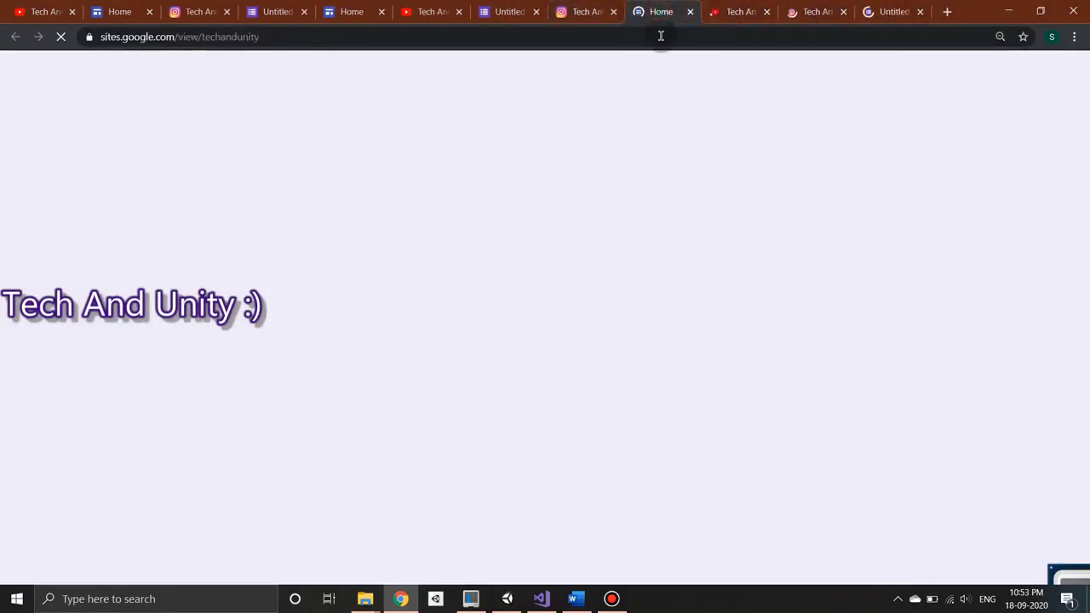
{"action": "scroll", "coordinate": [524, 291], "scroll_direction": "down", "scroll_amount": 6}
{"action": "scroll", "coordinate": [525, 290], "scroll_direction": "up", "scroll_amount": 6}
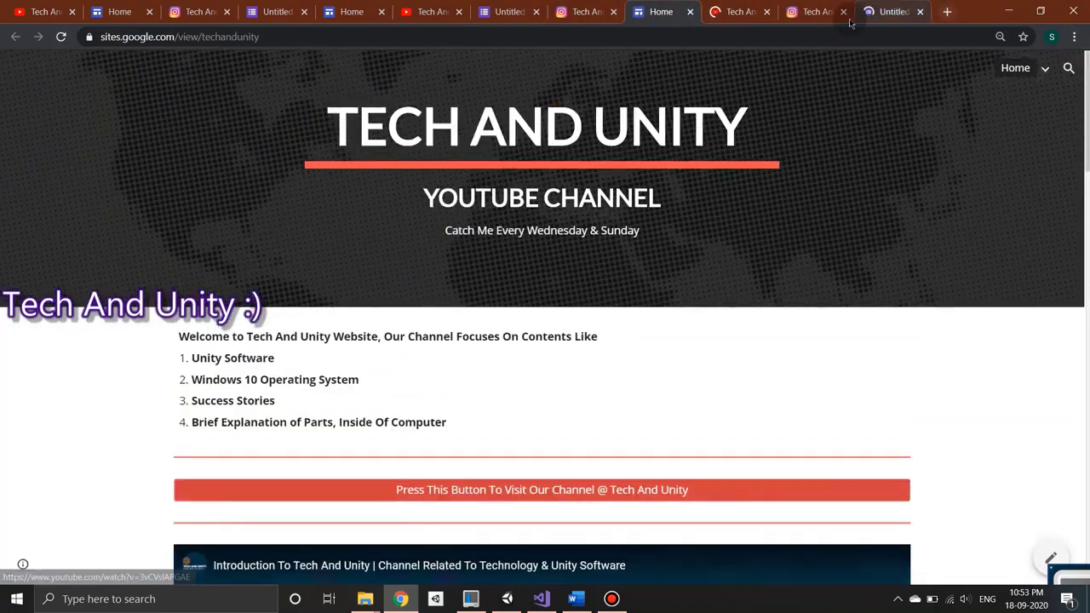
{"action": "left_click", "coordinate": [584, 12]}
{"action": "left_click", "coordinate": [736, 12]}
{"action": "left_click", "coordinate": [894, 11]}
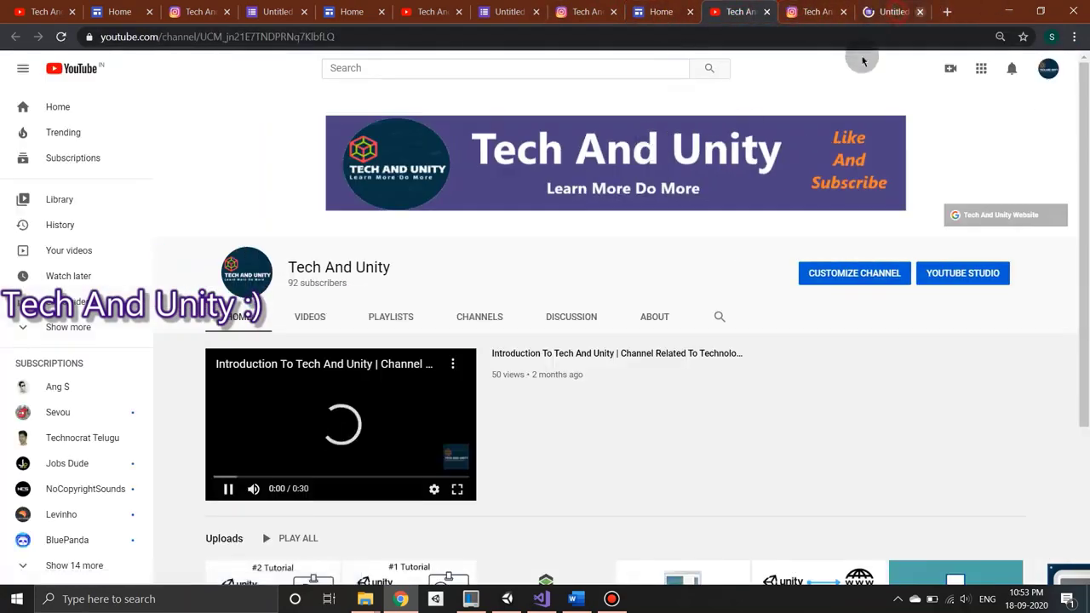